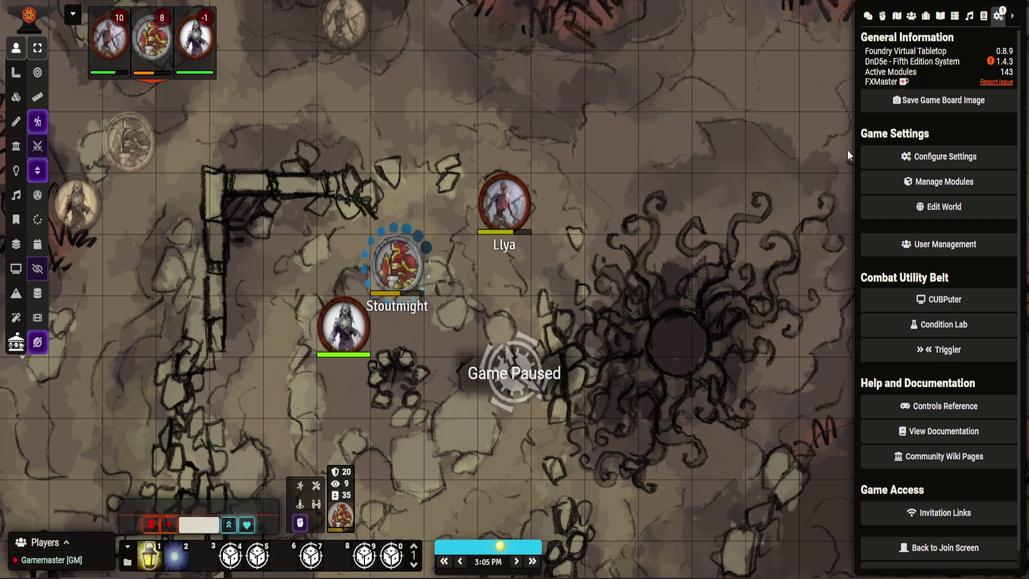
# - Filter the module settings for "help" and open the DnD5e Helpers configuration
pyautogui.click(915, 156)
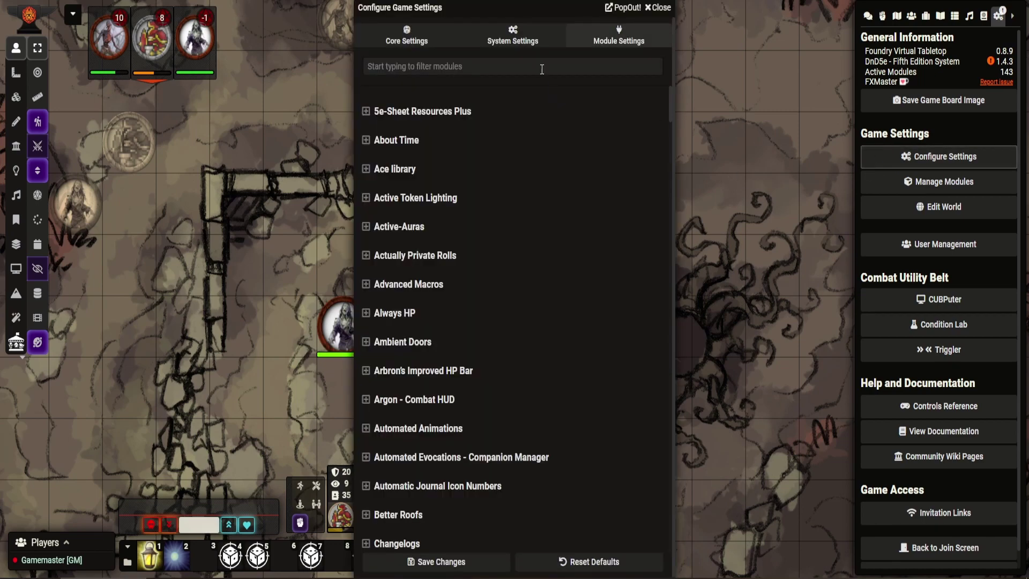
pyautogui.click(541, 69)
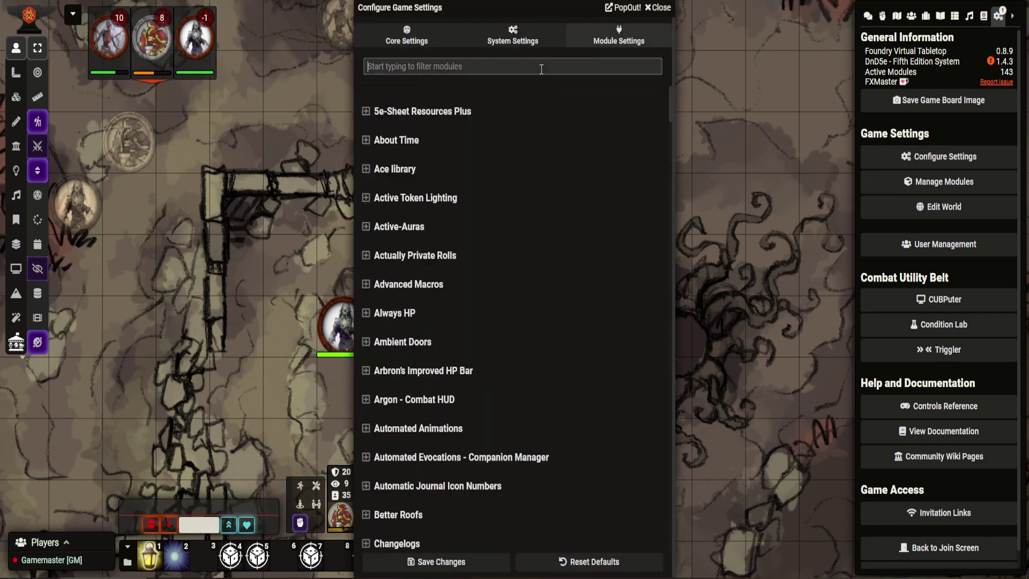
pyautogui.write('help')
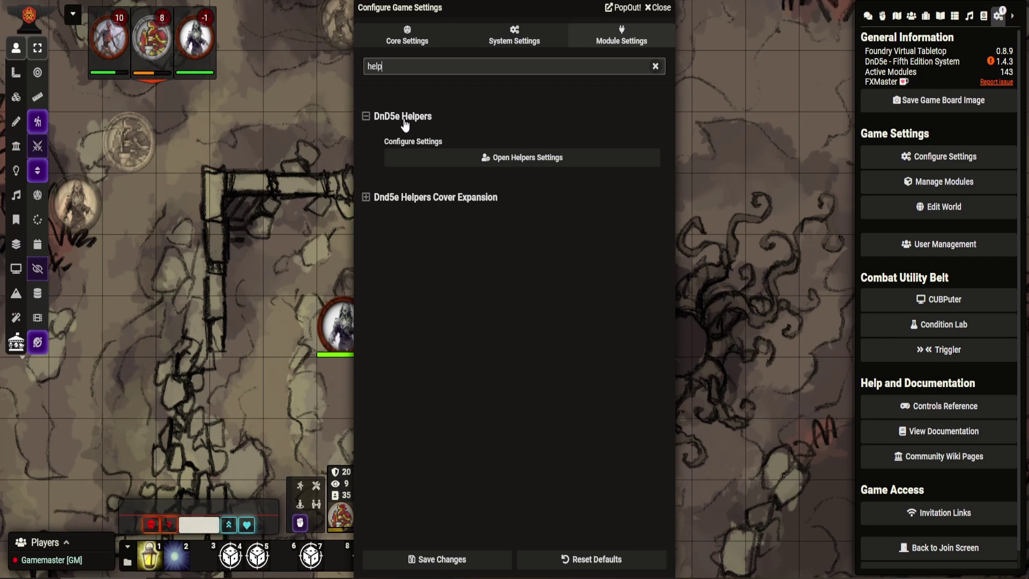
pyautogui.click(526, 157)
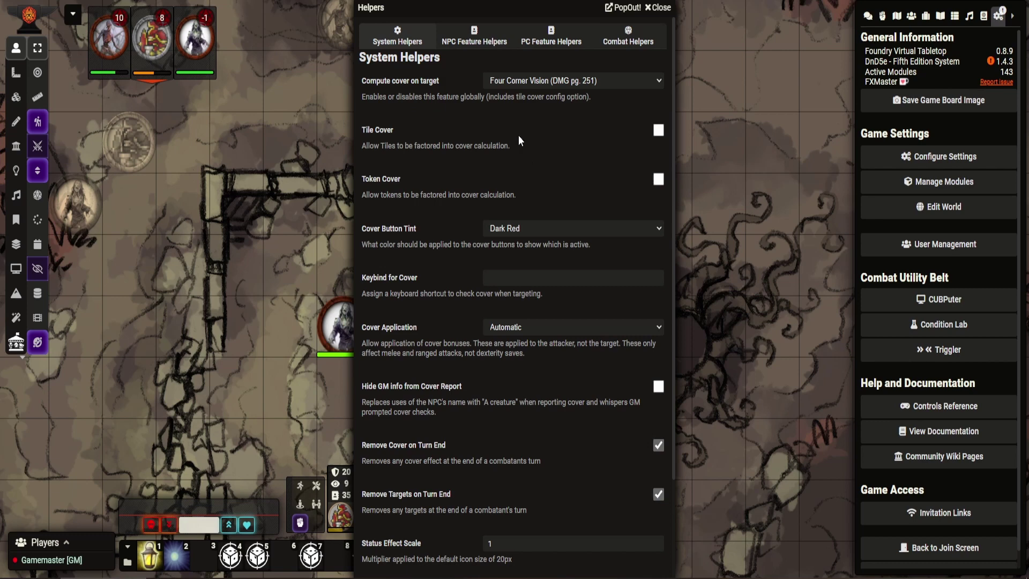
# - Choose Four Corner Vision (DMG pg. 251) for computing cover on target and set the cover button tint to Light Blue
pyautogui.click(535, 79)
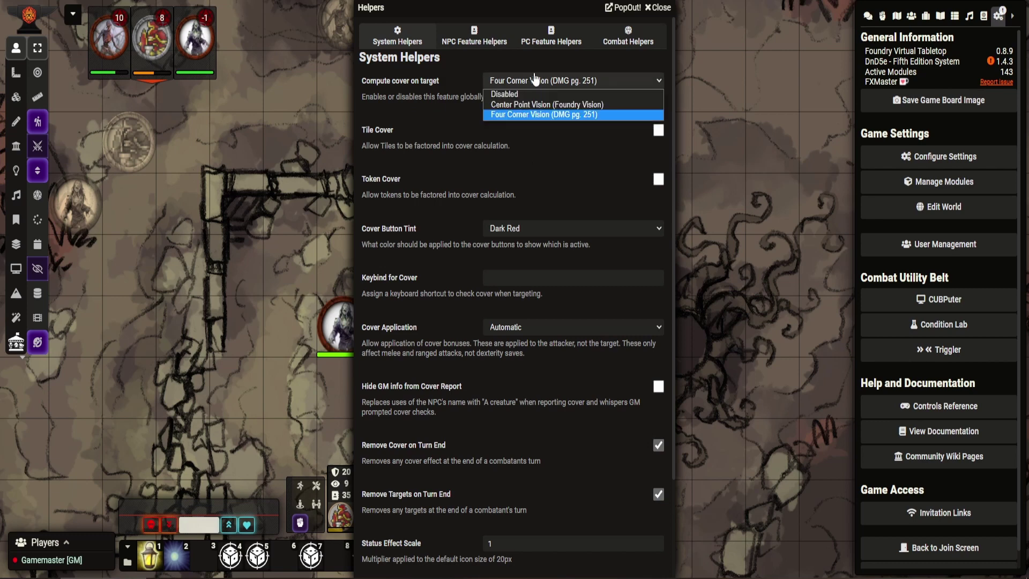
pyautogui.click(553, 114)
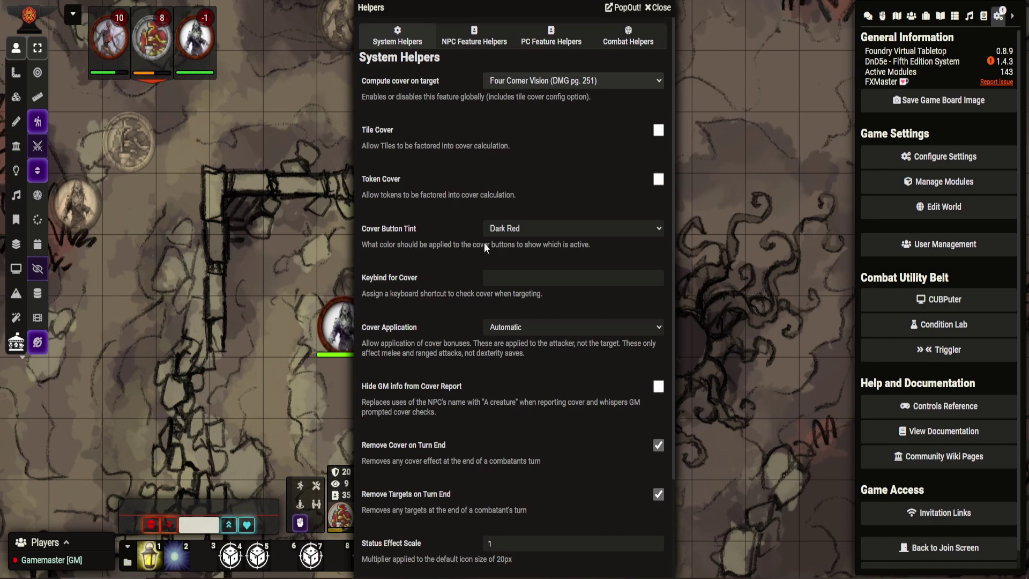
pyautogui.click(521, 232)
pyautogui.click(521, 242)
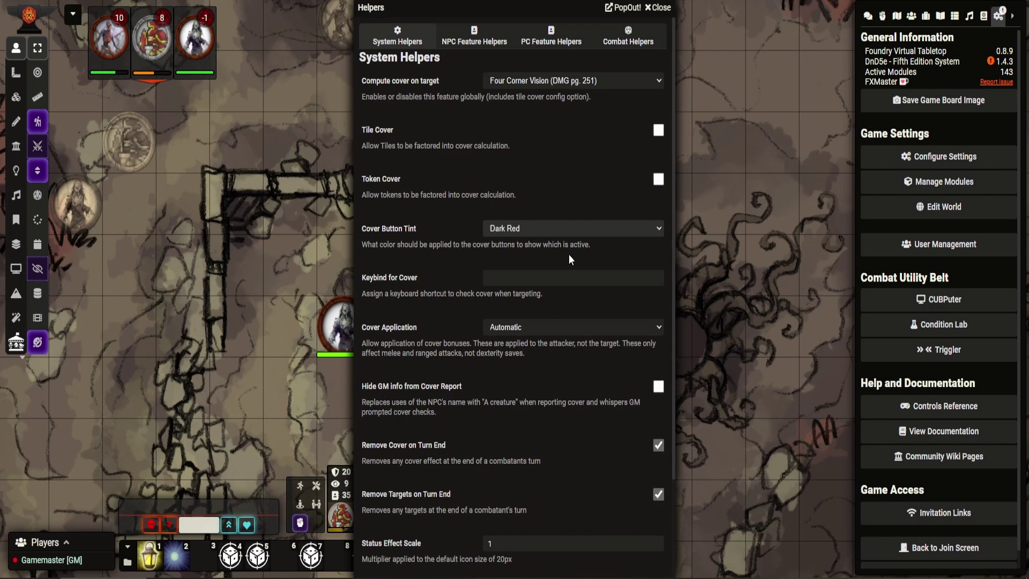
pyautogui.click(557, 231)
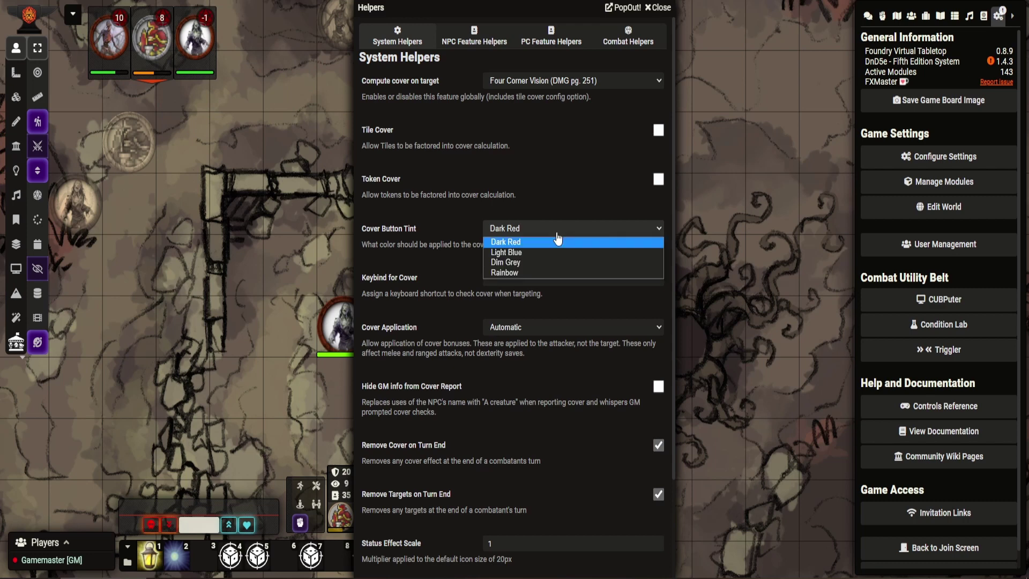
pyautogui.click(537, 253)
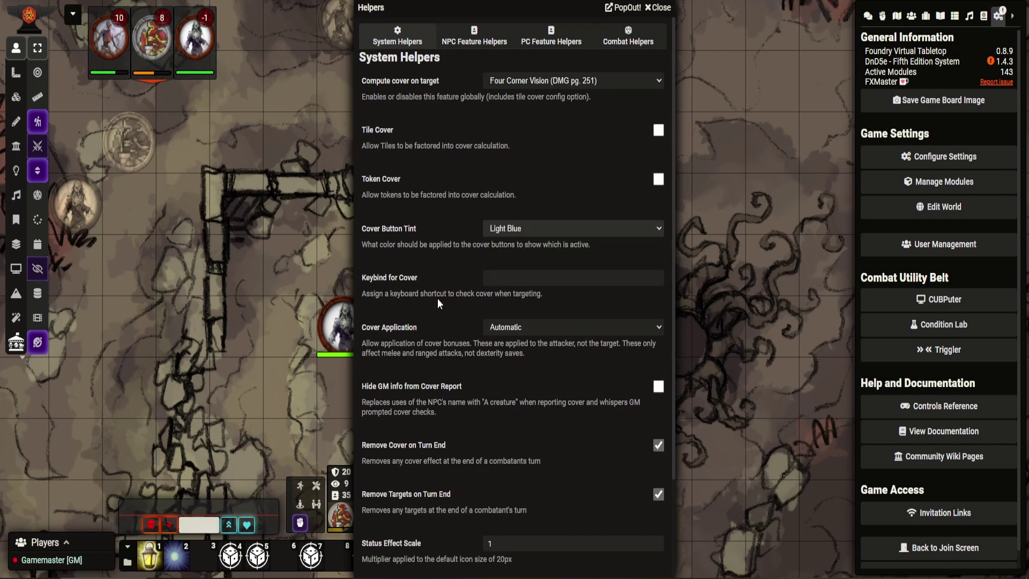
# - Keep Cover Application on Automatic and set the automatic template adjustment to 5e grids to Lines and Cones
pyautogui.scroll(-1, 437, 297)
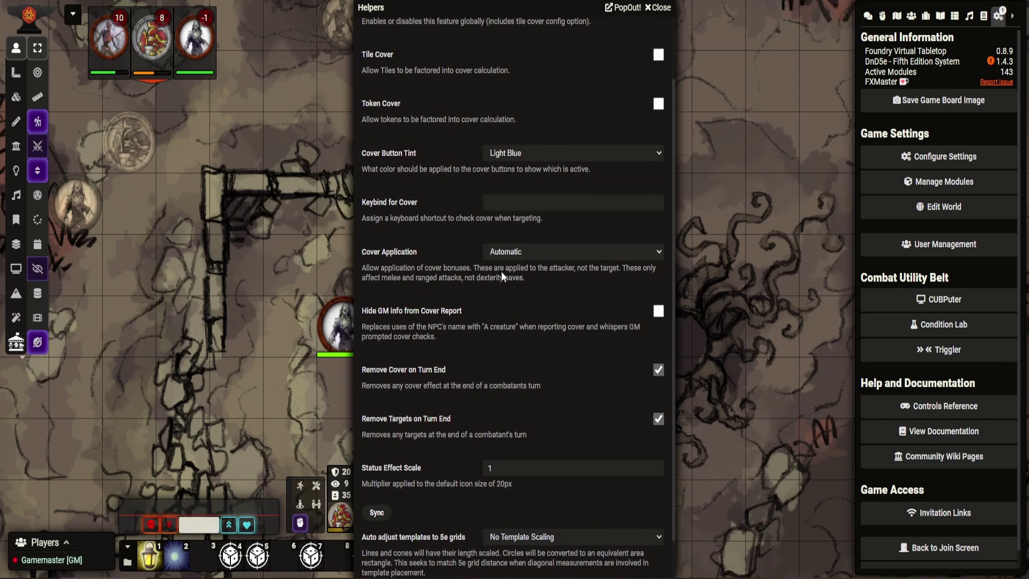
pyautogui.click(557, 253)
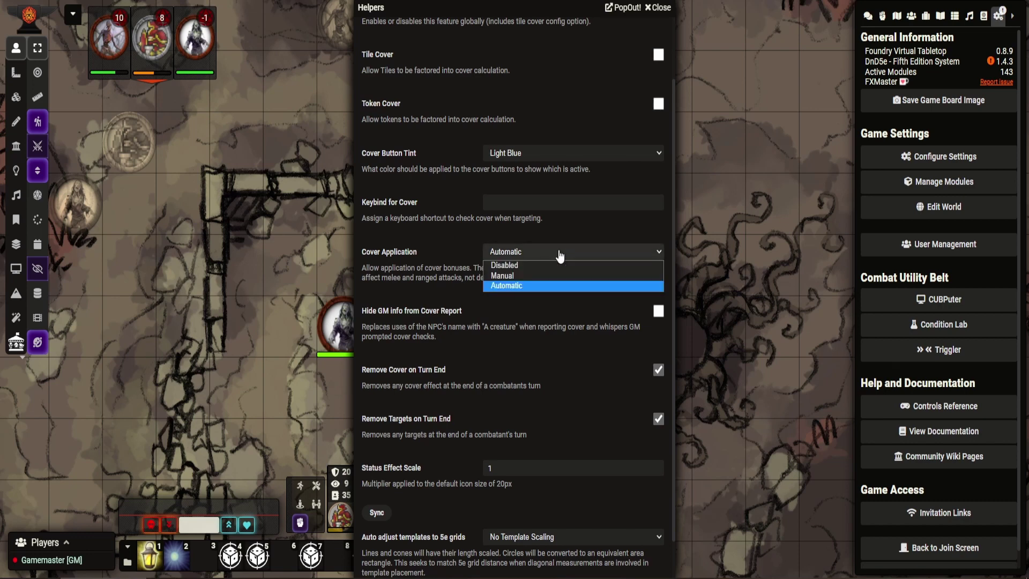
pyautogui.click(558, 253)
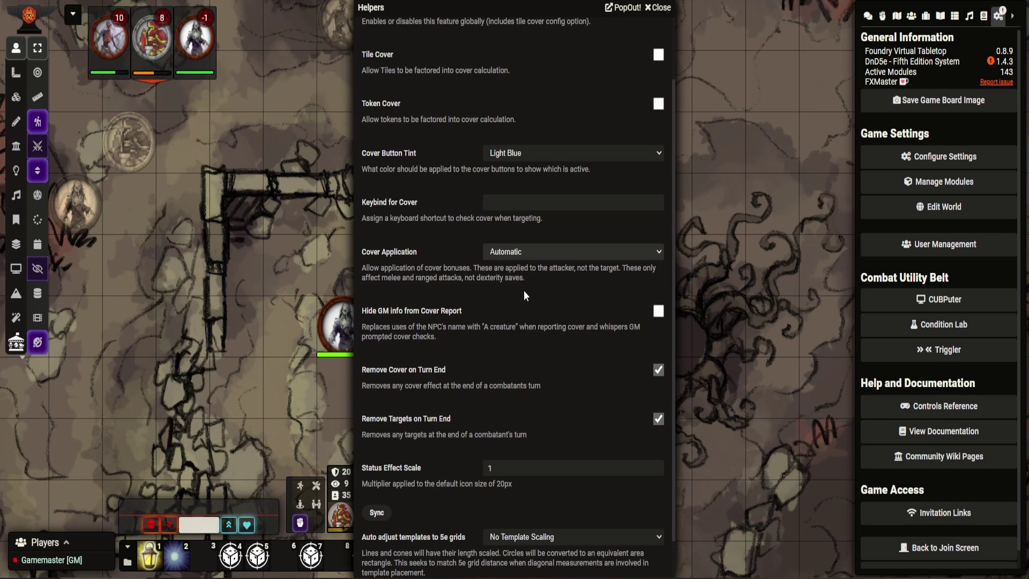
pyautogui.scroll(-1, 524, 294)
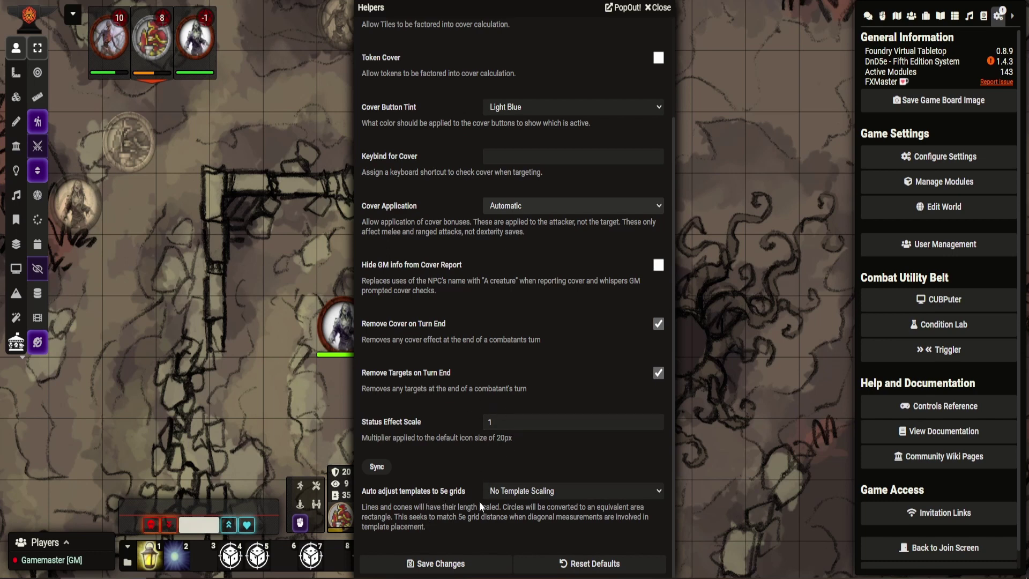
pyautogui.click(544, 493)
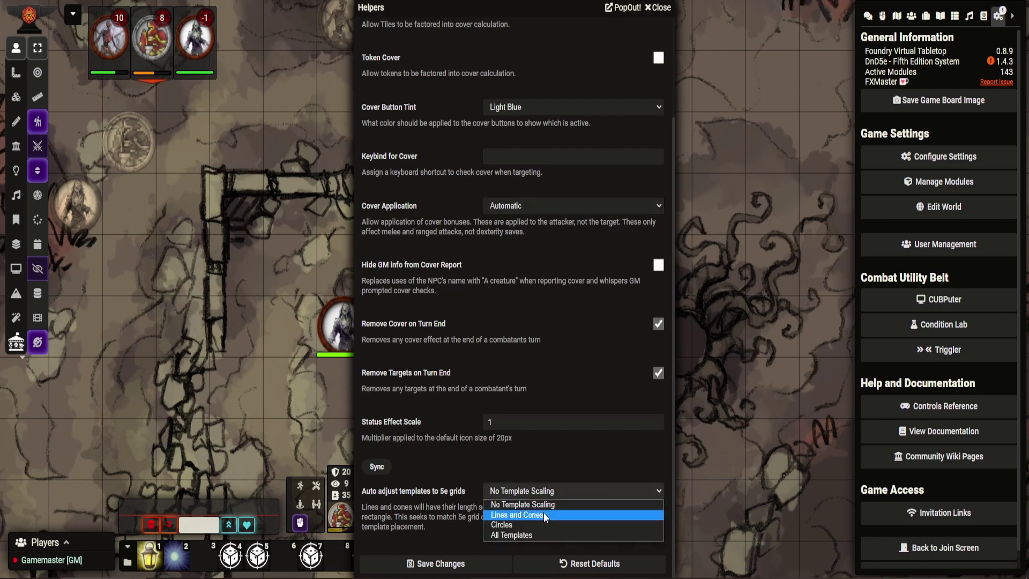
pyautogui.click(543, 514)
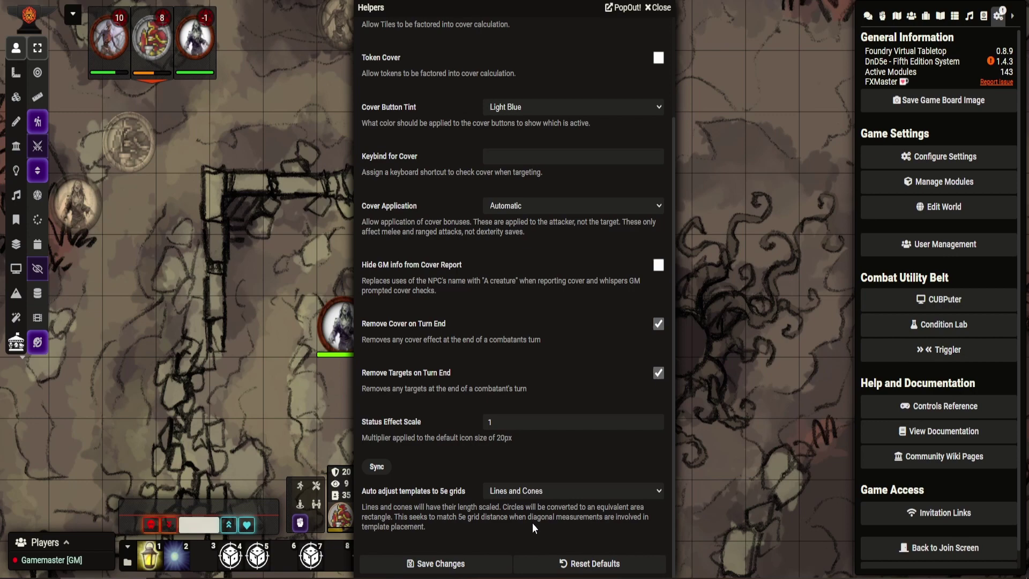
# - In the NPC Feature Helpers, choose Advanced Saves for the Undead Fortitude checks
pyautogui.scroll(3, 523, 326)
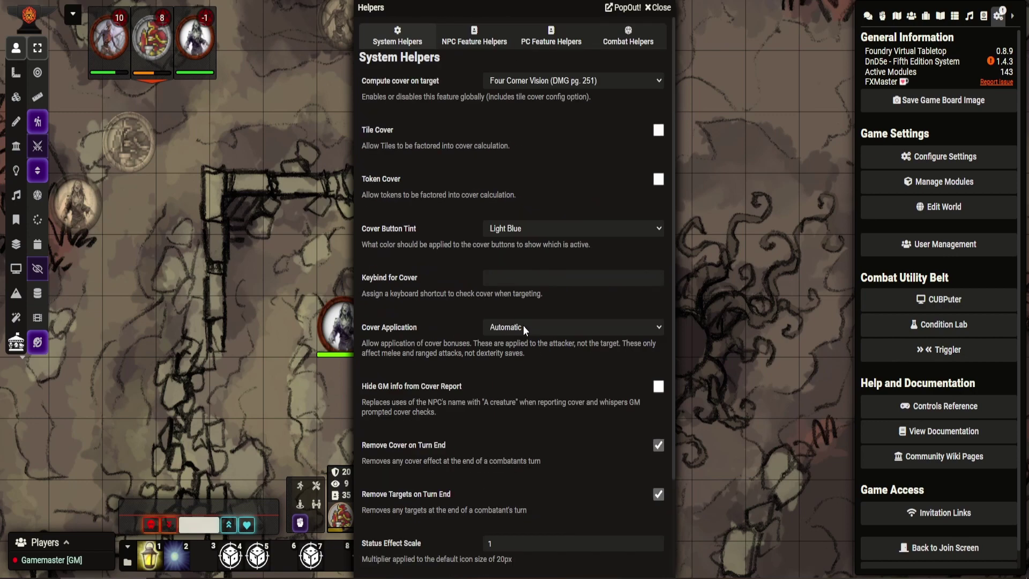
pyautogui.click(493, 41)
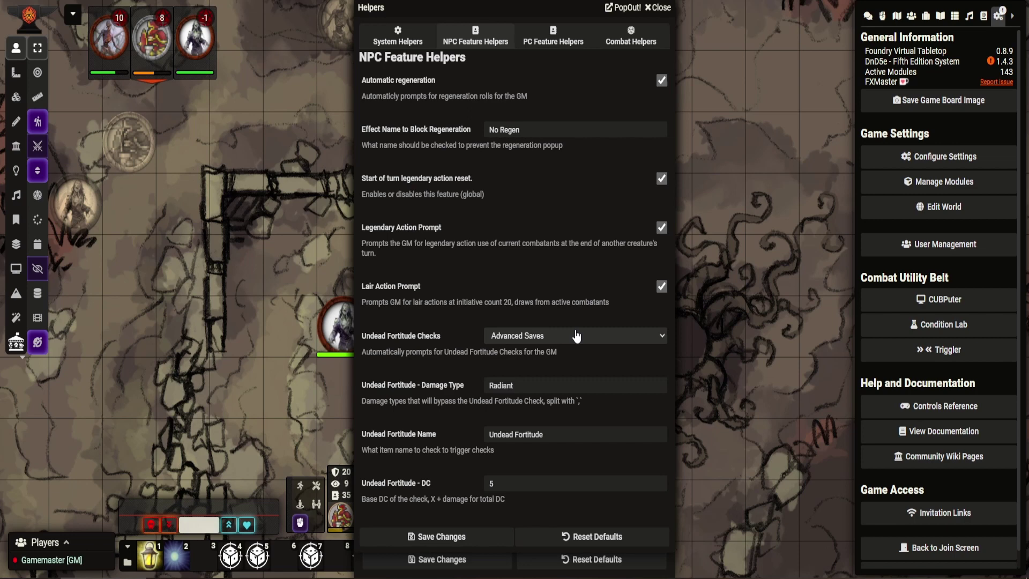
pyautogui.click(575, 336)
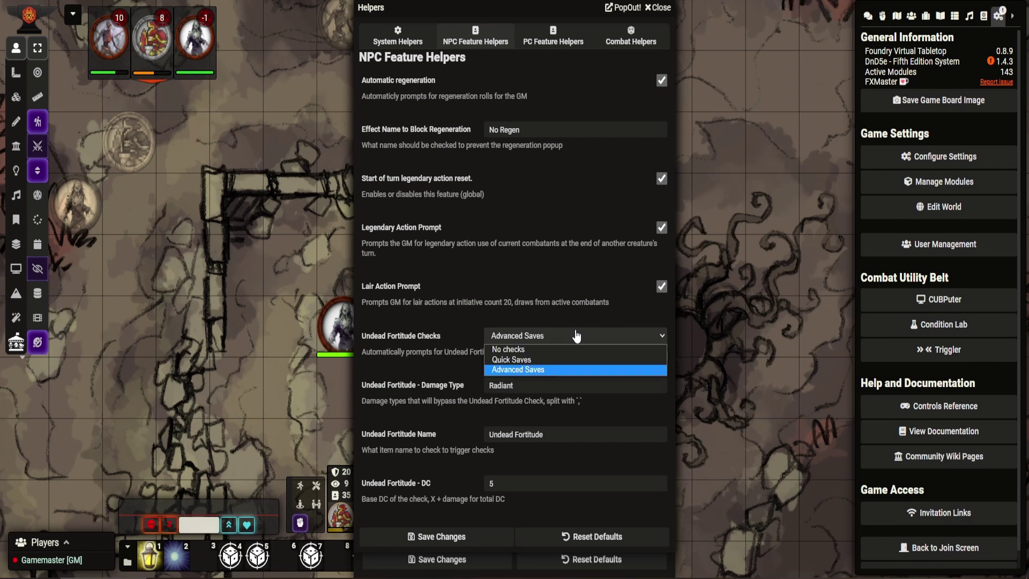
pyautogui.click(564, 370)
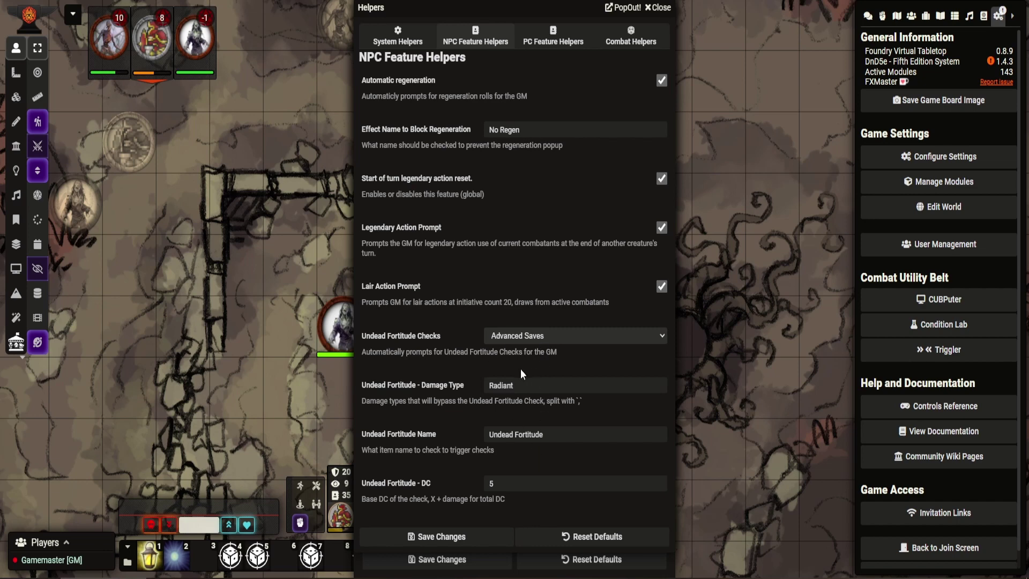
# - Examine the PC Feature Helpers and Combat Helpers settings, including wild magic, ability recharge, Great Wound and Open Wound options
pyautogui.click(569, 43)
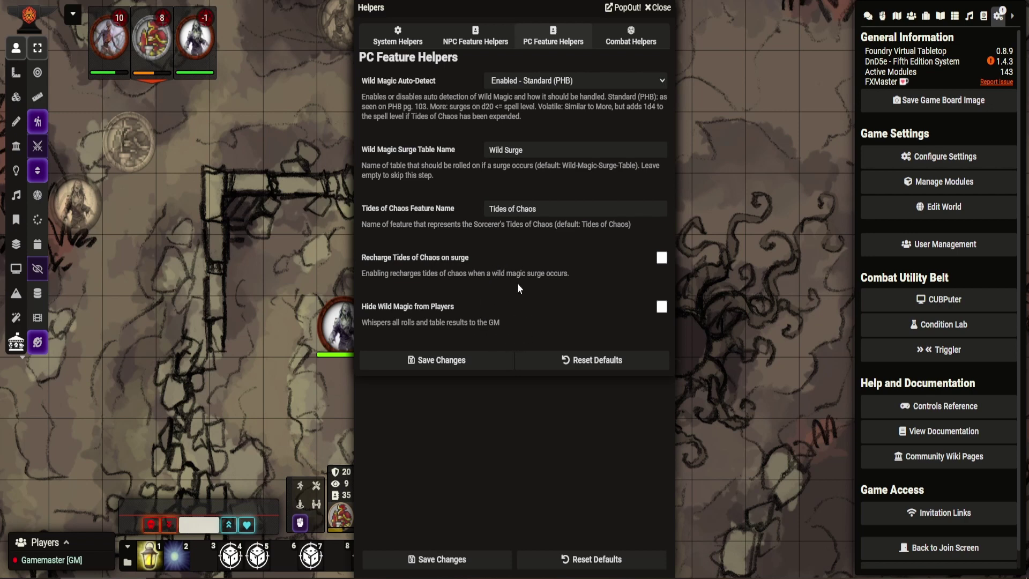
pyautogui.click(626, 43)
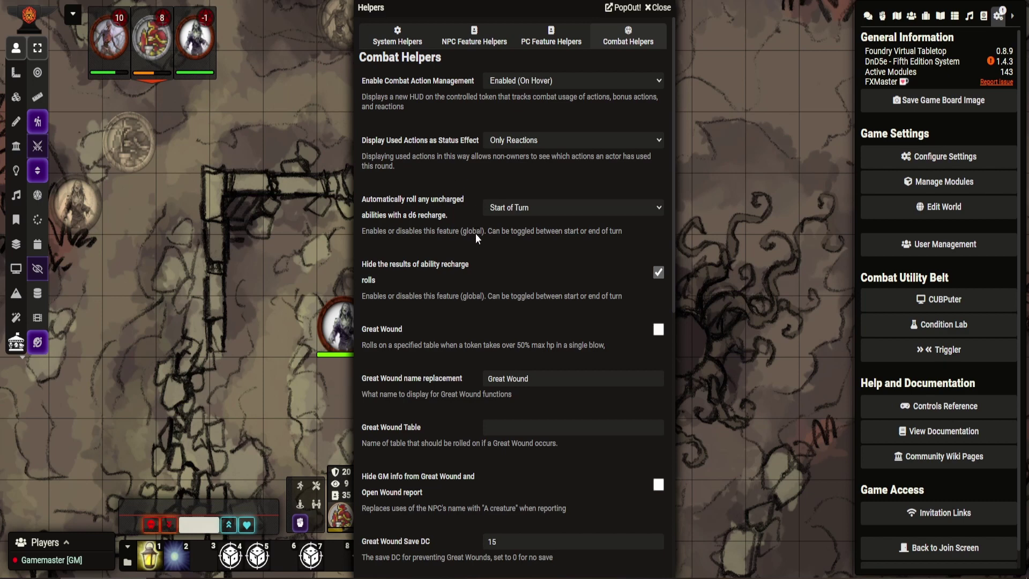
pyautogui.scroll(-2, 510, 246)
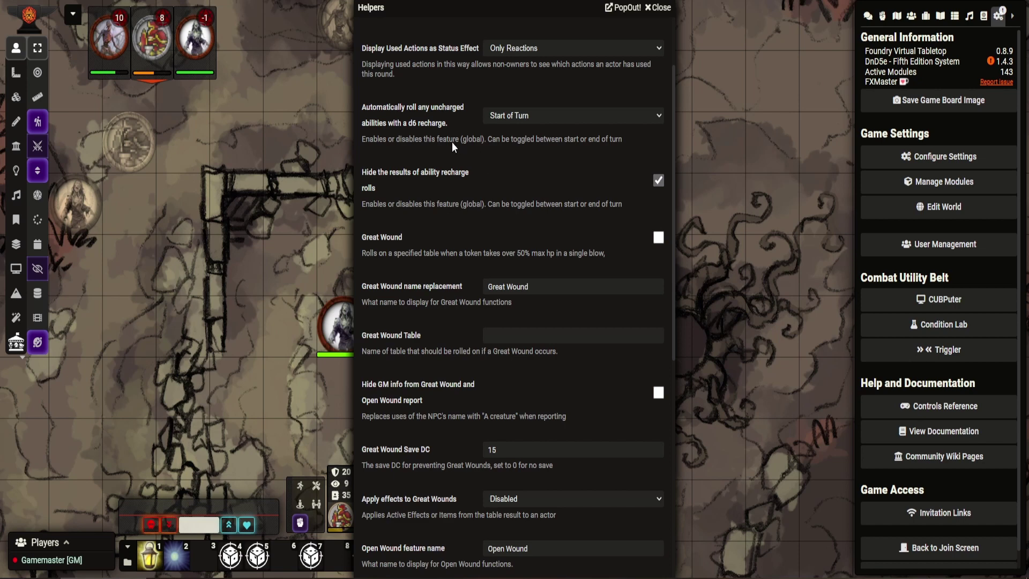
pyautogui.click(528, 118)
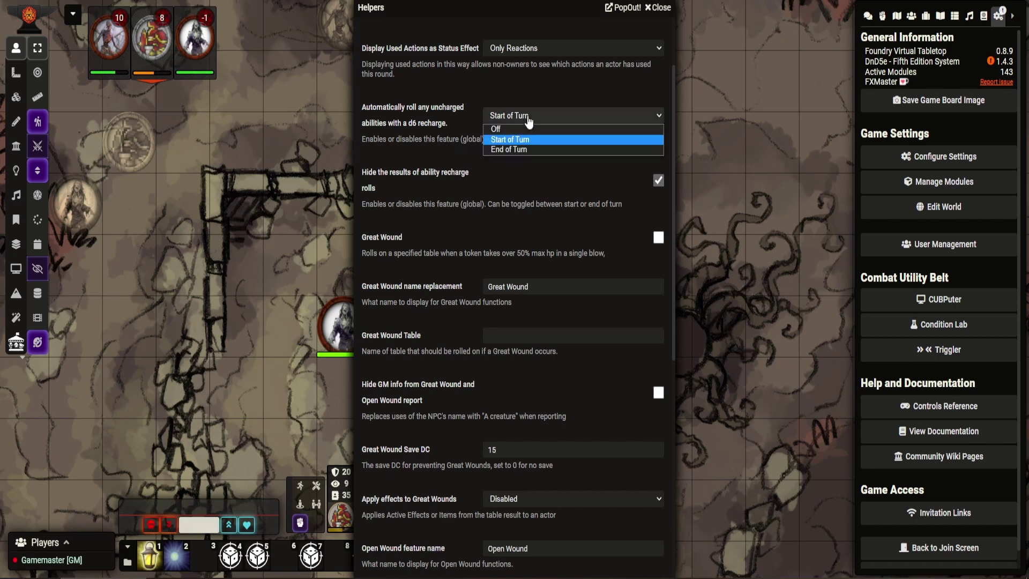
pyautogui.click(528, 120)
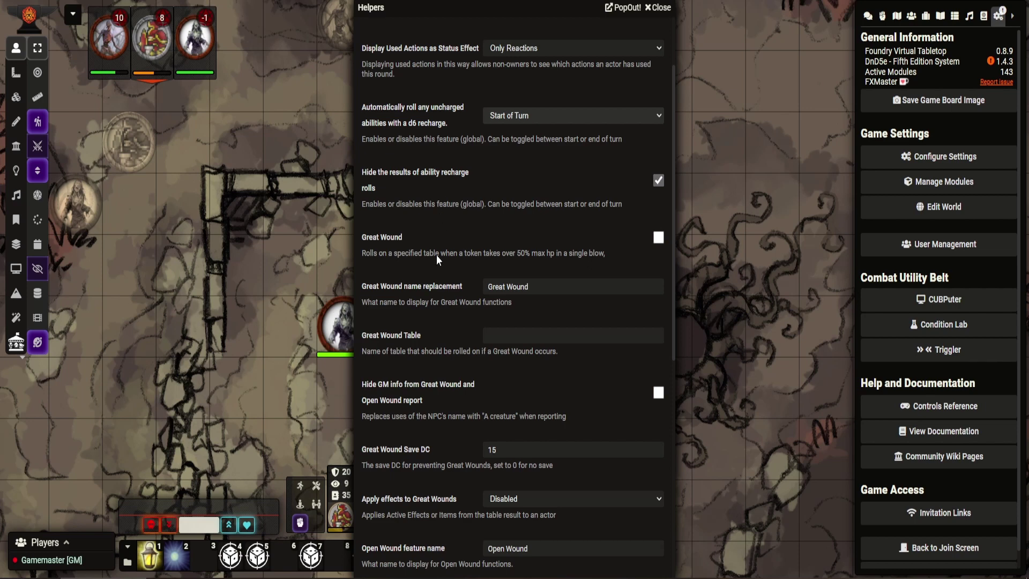
pyautogui.scroll(-2, 436, 255)
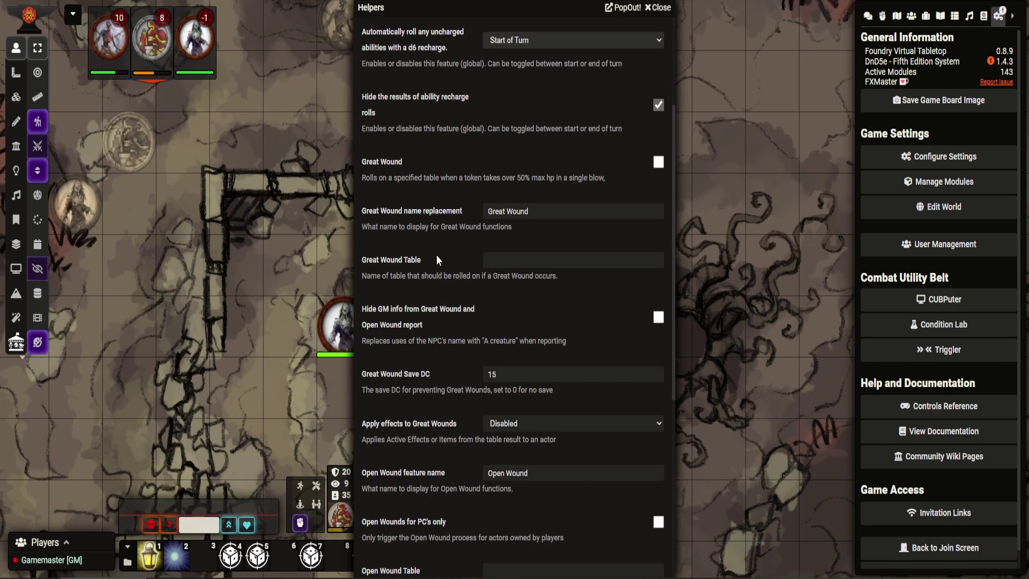
pyautogui.scroll(-3, 436, 255)
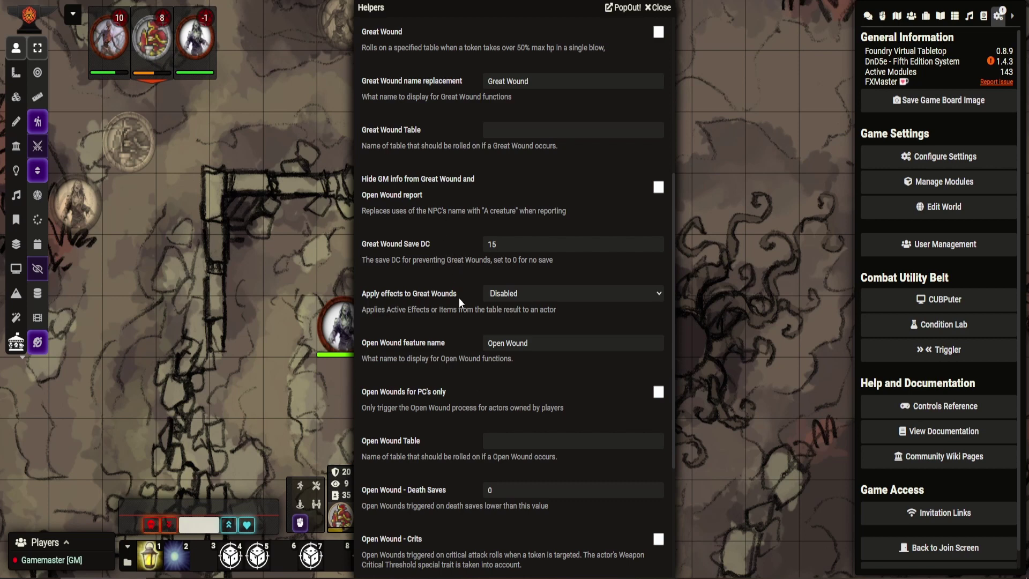
pyautogui.scroll(-3, 459, 301)
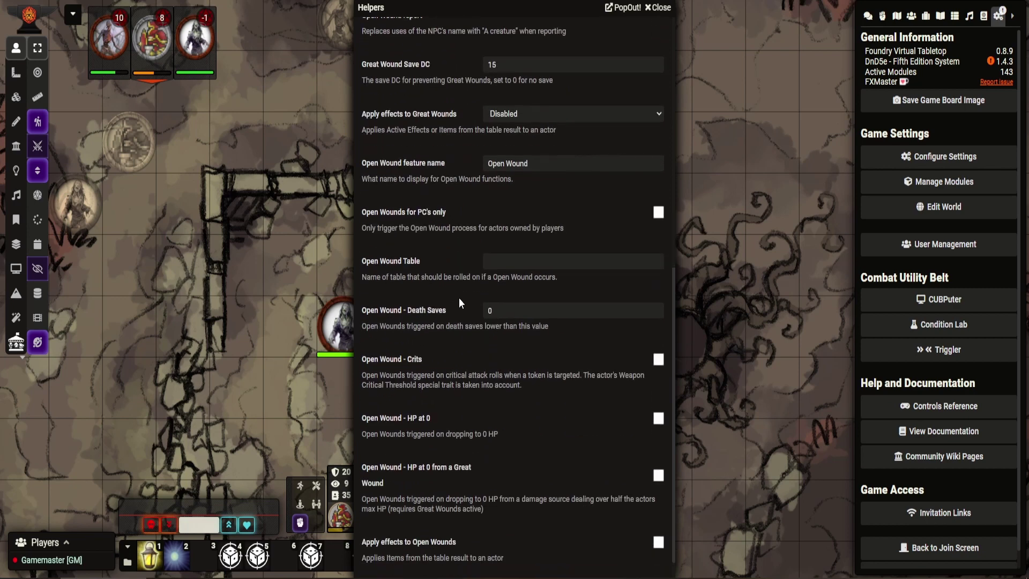
pyautogui.scroll(-1, 459, 303)
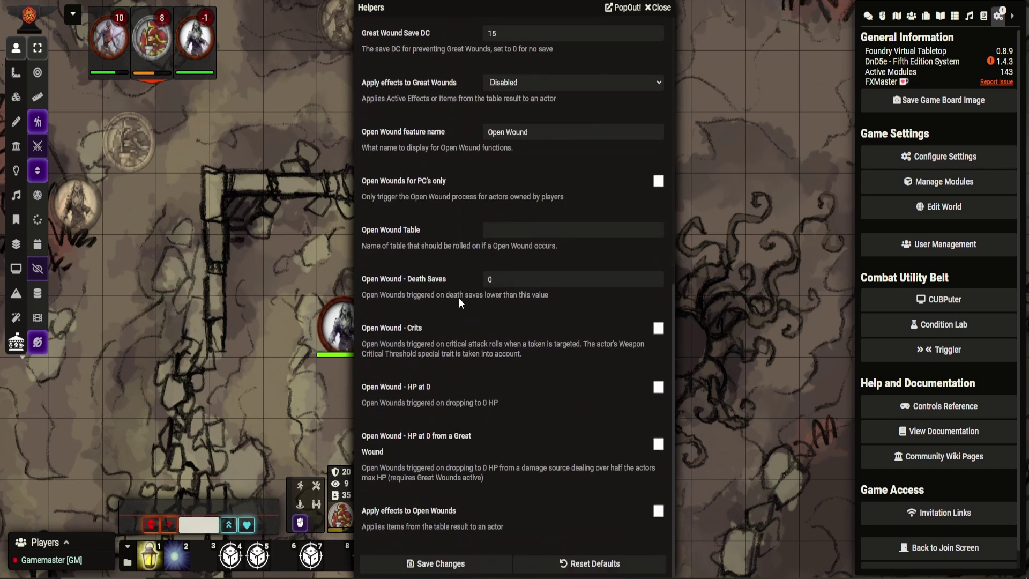
# - Save the helper settings and show the chat log
pyautogui.click(442, 562)
pyautogui.click(441, 567)
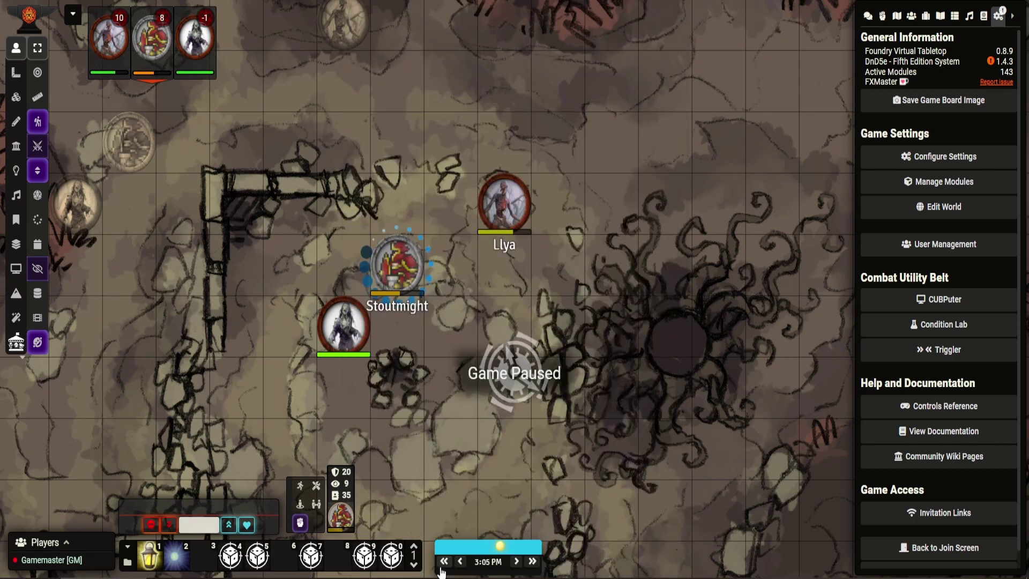
pyautogui.click(867, 16)
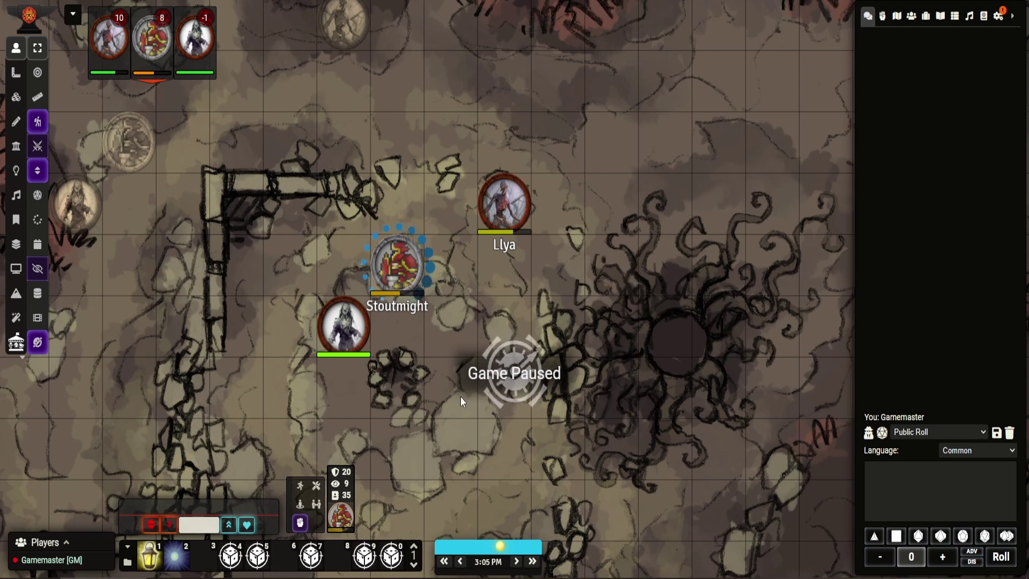
# - Select the Stoutmight token and target the adjacent zombie to check cover against it
pyautogui.moveTo(405, 263)
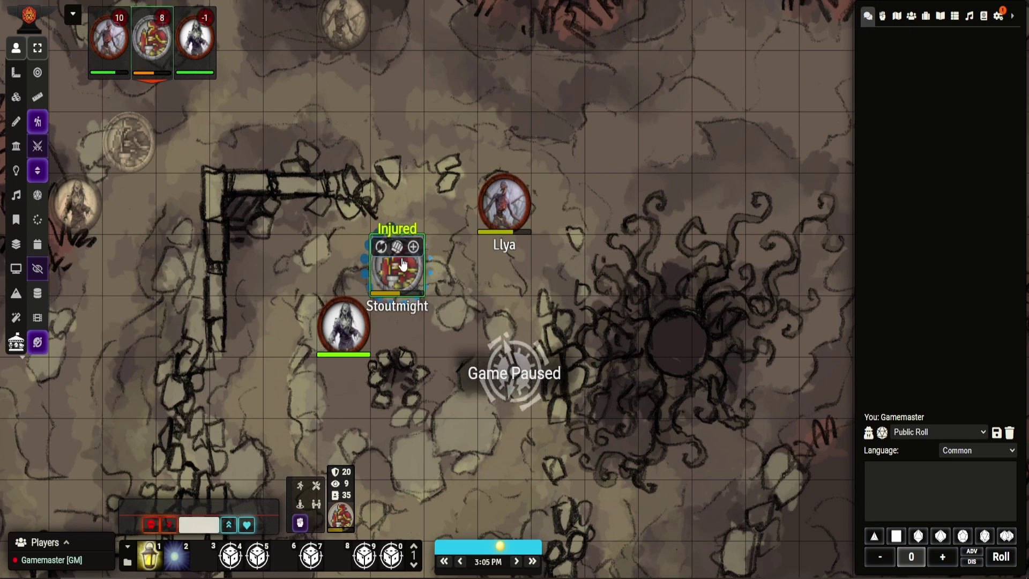
pyautogui.click(402, 266)
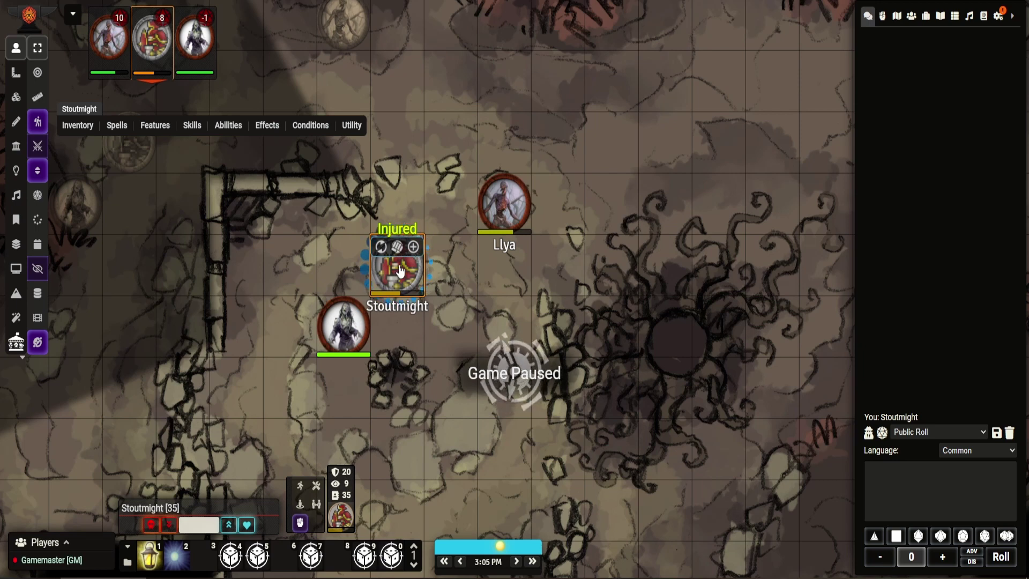
pyautogui.press('alt')
pyautogui.press('t')
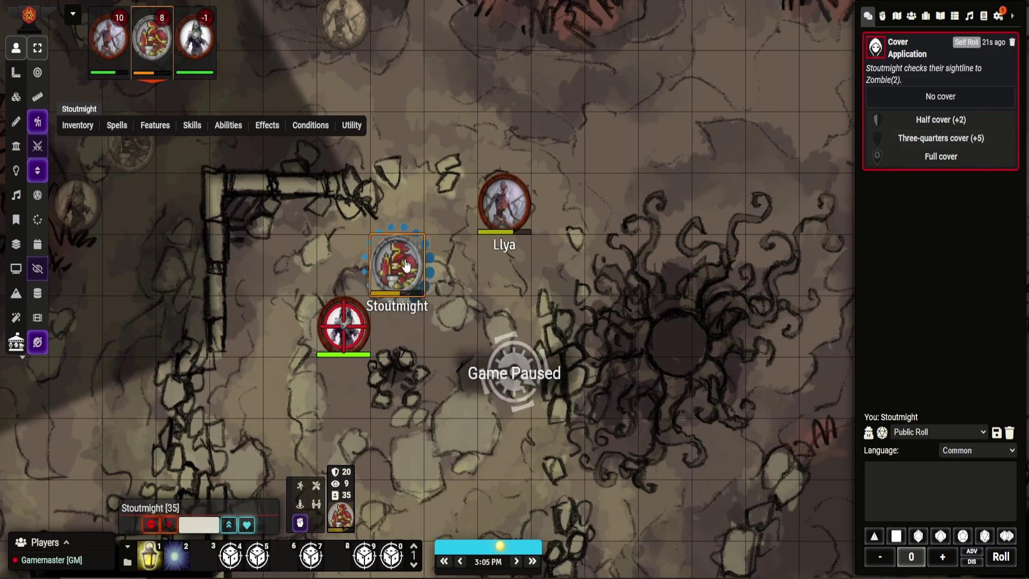
# - Attack the targeted zombie with Stoutmight's Izek's Axe, rolling with advantage and normal damage, and dismiss the Divine Smite option
pyautogui.moveTo(114, 135)
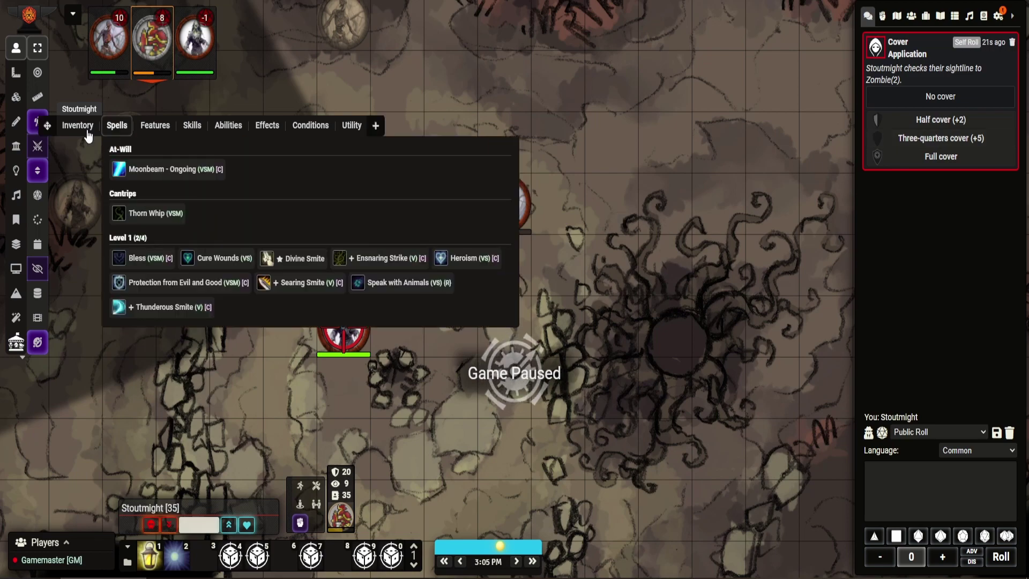
pyautogui.moveTo(78, 127)
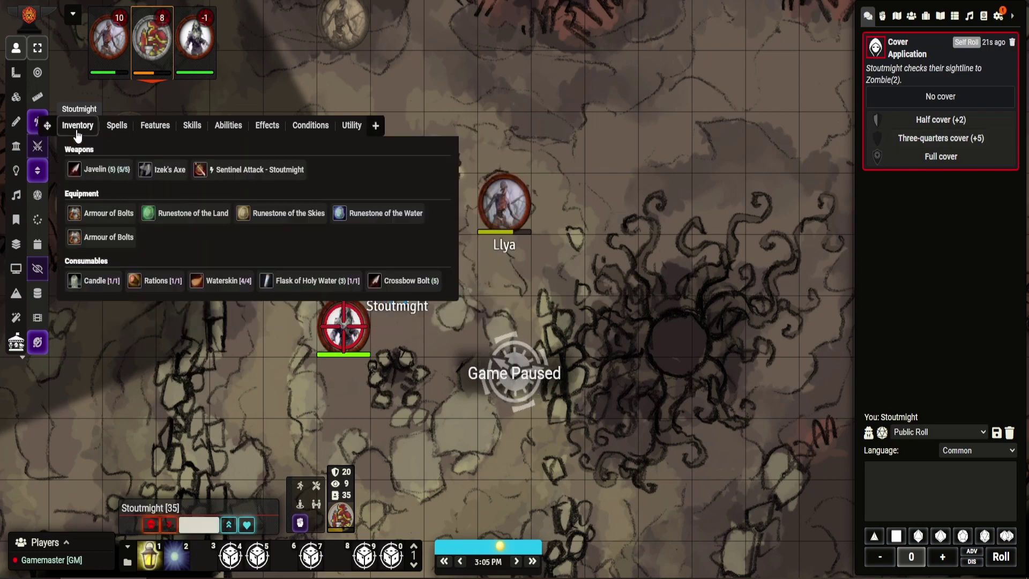
pyautogui.click(166, 172)
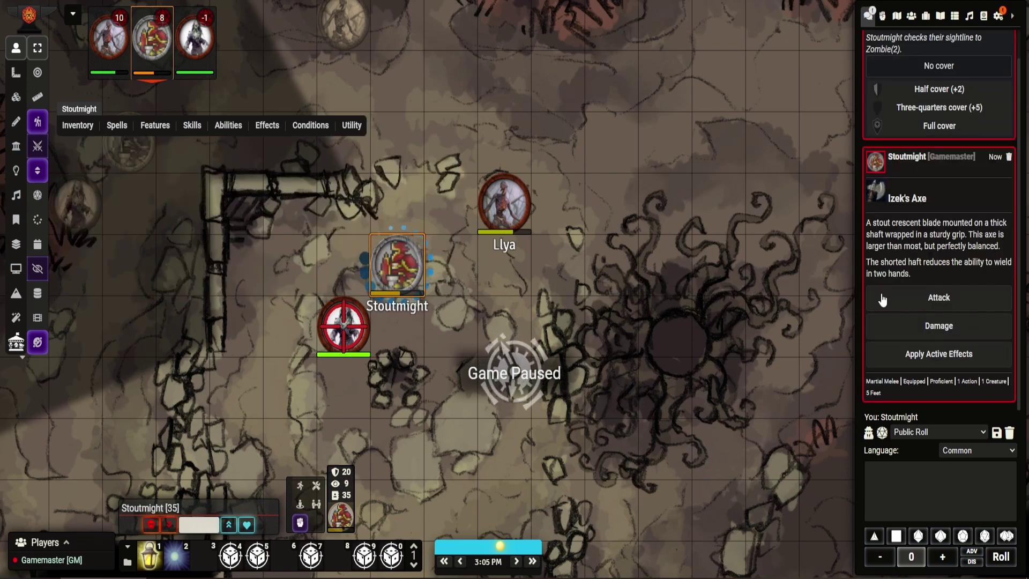
pyautogui.click(938, 297)
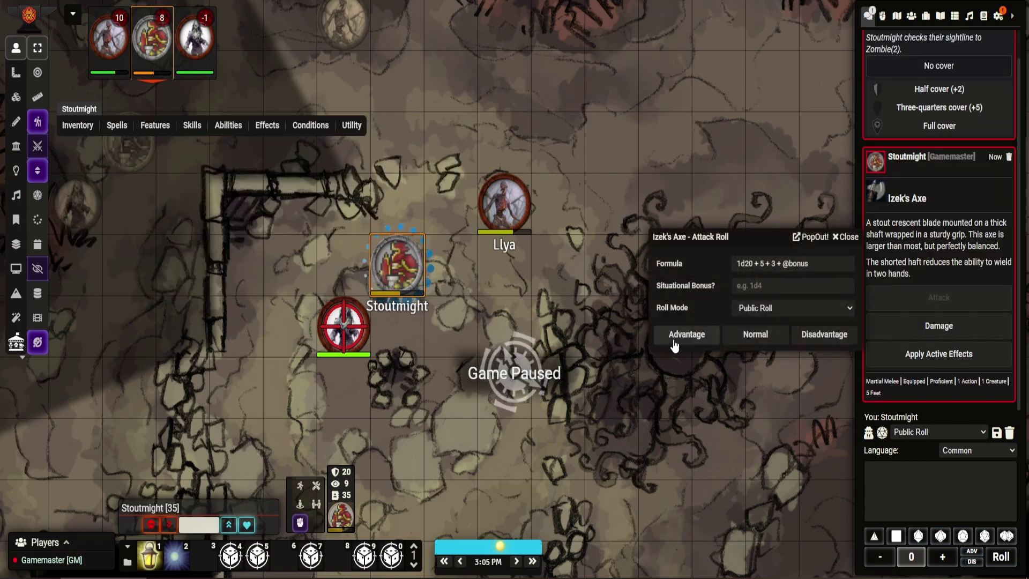
pyautogui.click(674, 335)
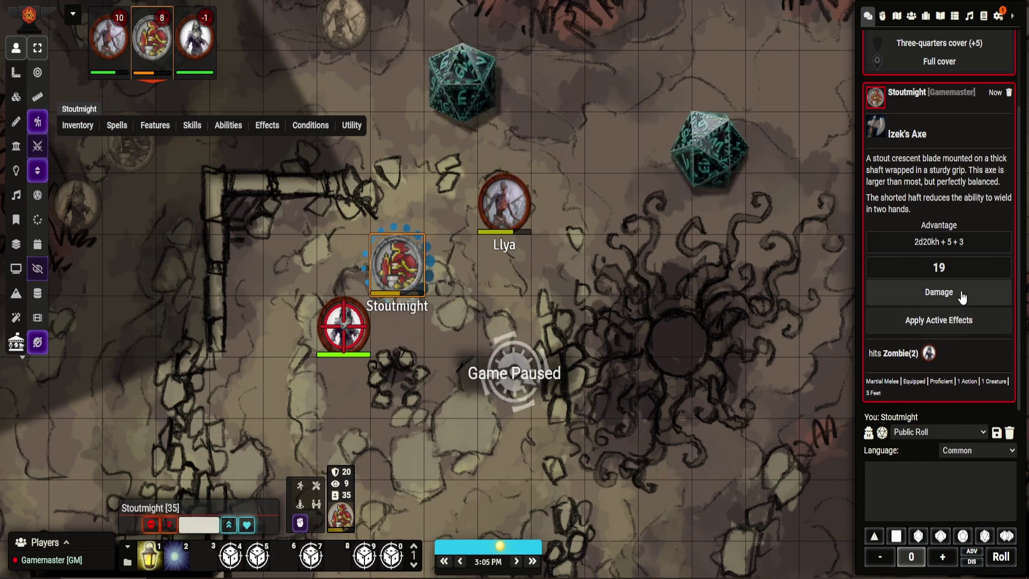
pyautogui.click(938, 291)
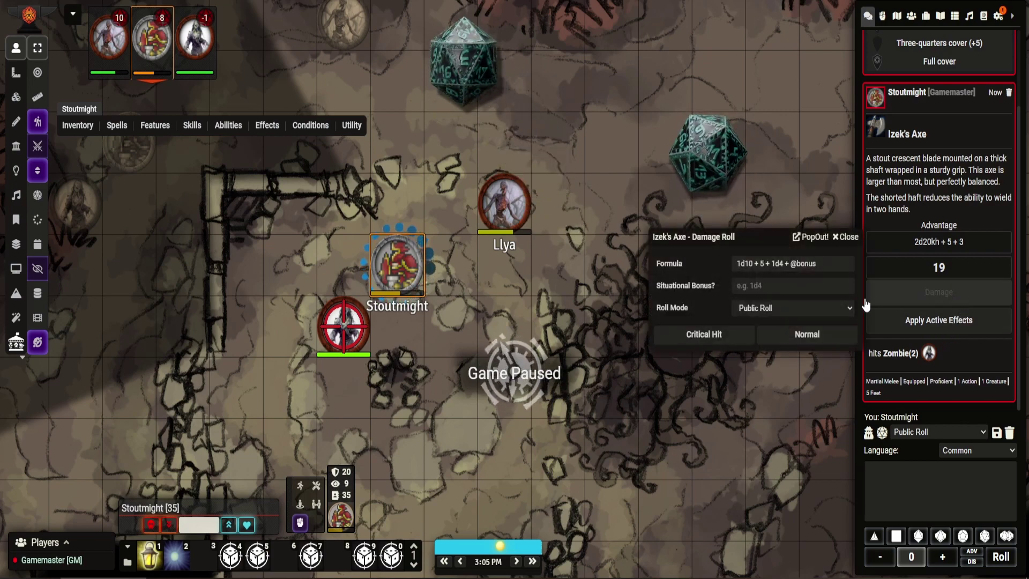
pyautogui.click(781, 341)
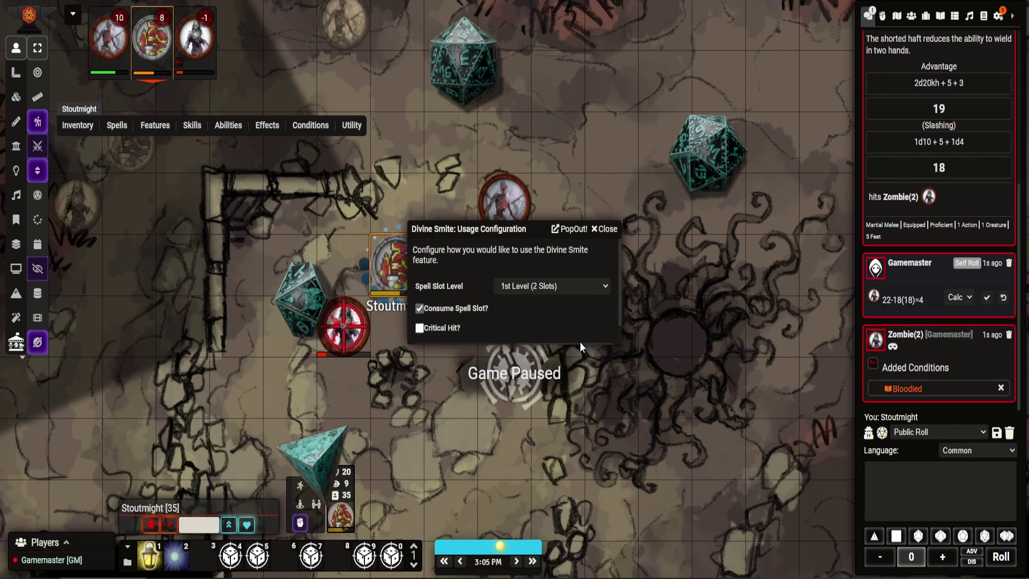
pyautogui.click(580, 342)
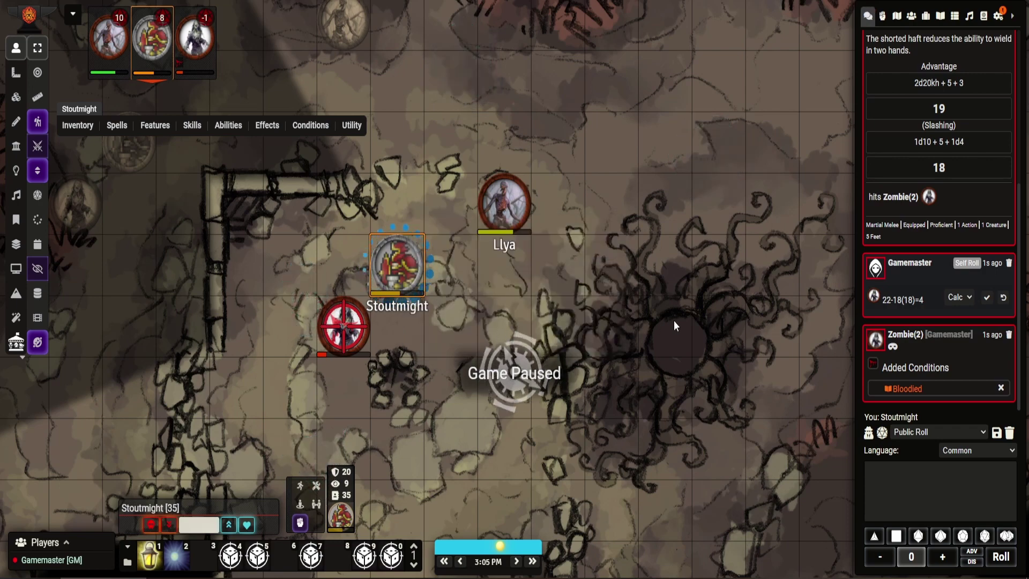
# - Make a second Izek's Axe attack on the zombie with advantage and normal damage, declining Divine Smite again
pyautogui.moveTo(76, 137)
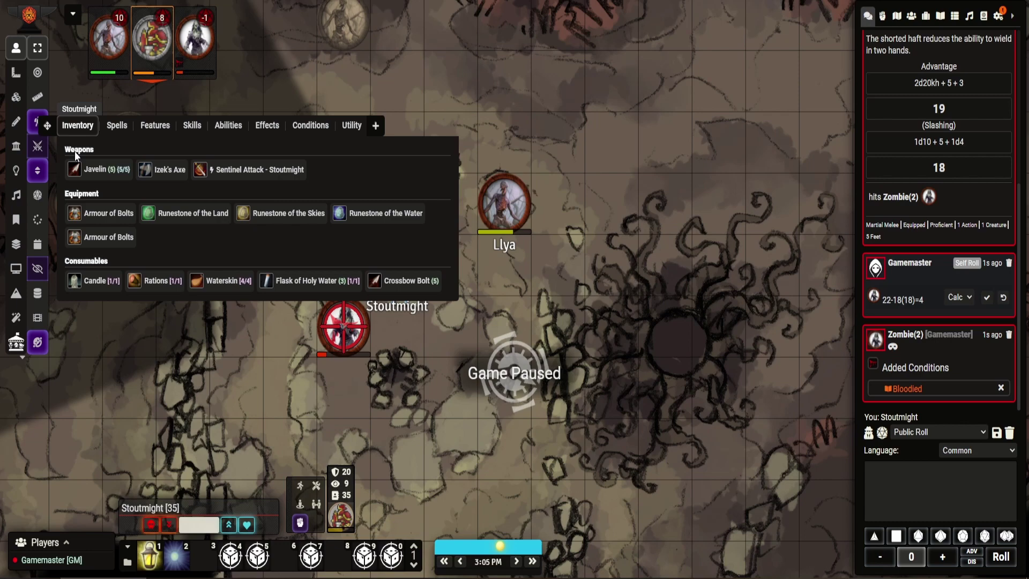
pyautogui.click(162, 169)
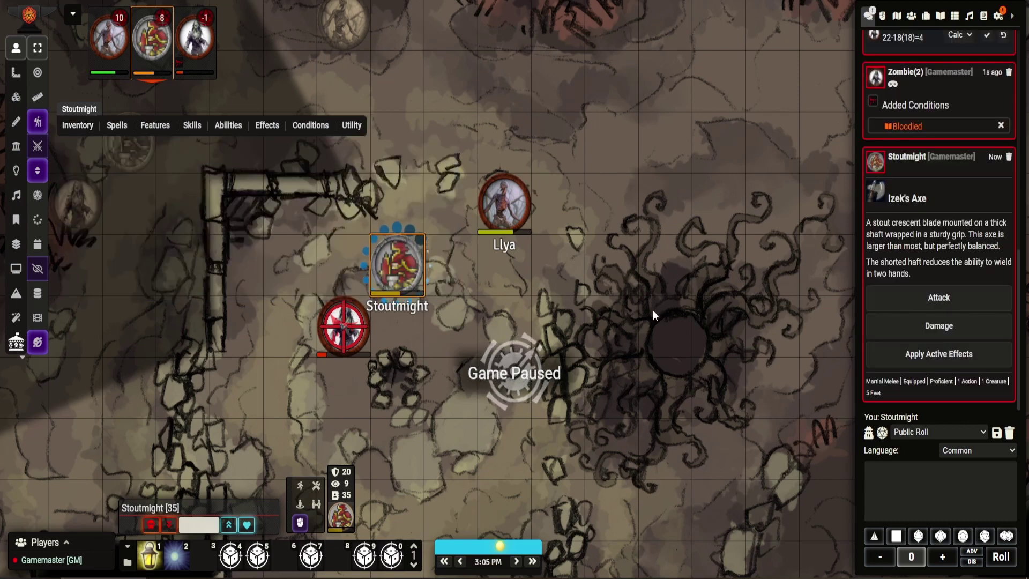
pyautogui.click(880, 306)
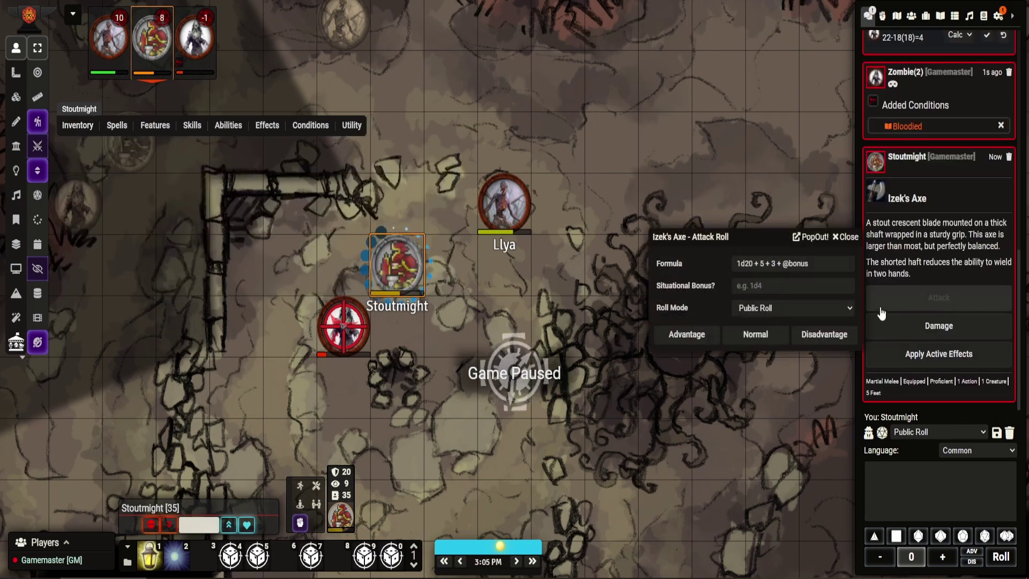
pyautogui.click(687, 335)
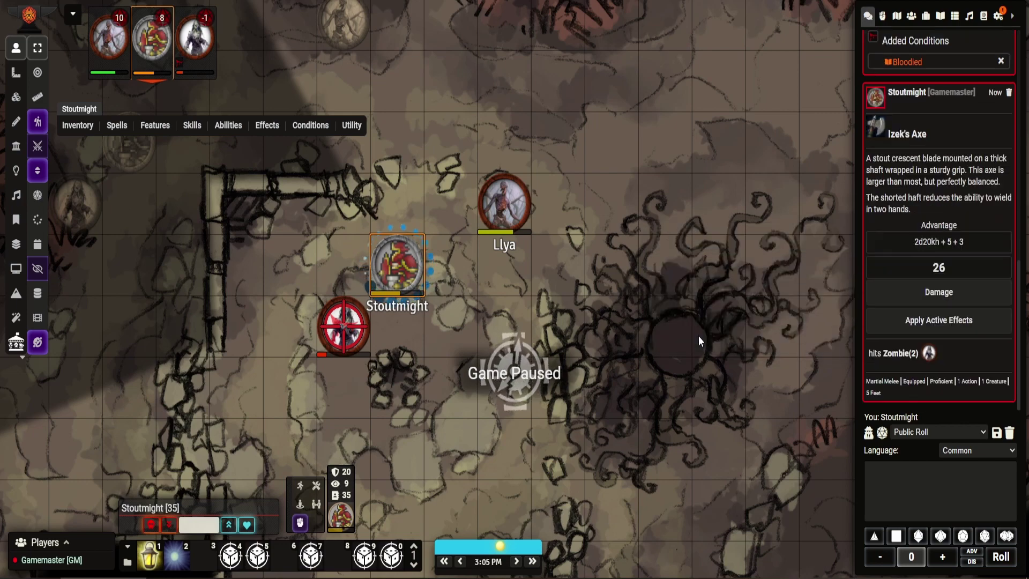
pyautogui.click(959, 298)
pyautogui.click(791, 336)
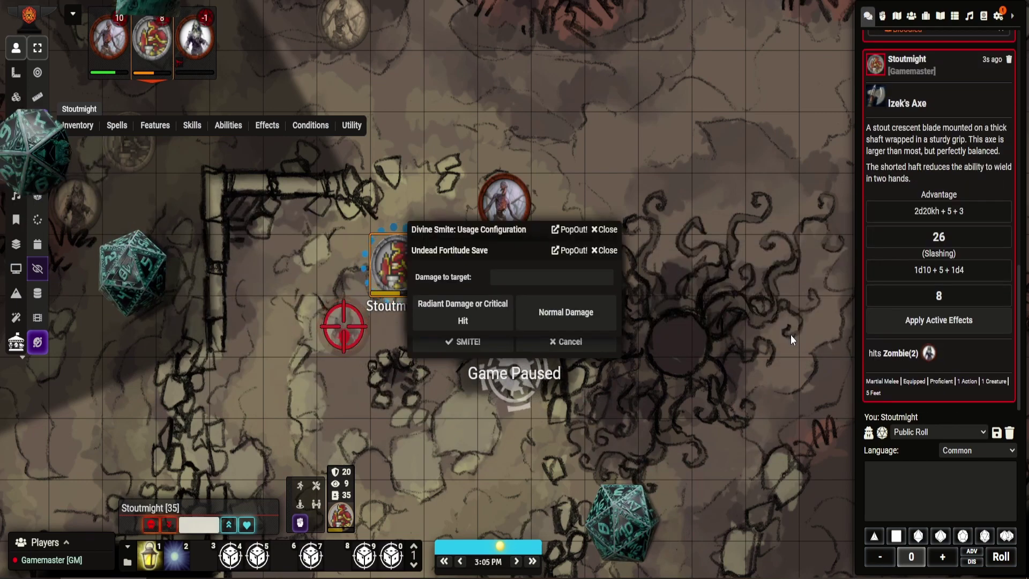
pyautogui.click(591, 246)
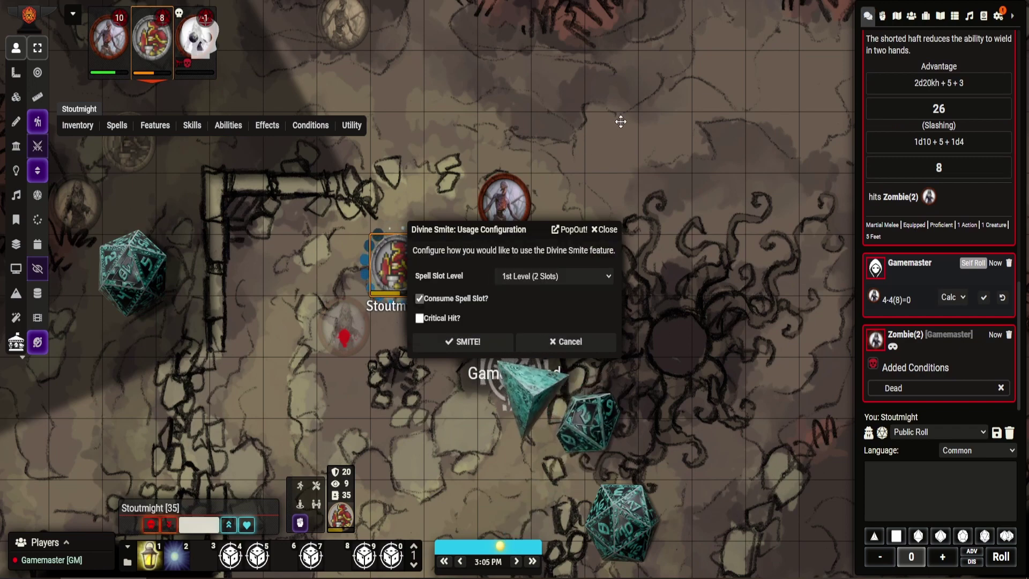
pyautogui.moveTo(620, 121); pyautogui.dragTo(674, 79)
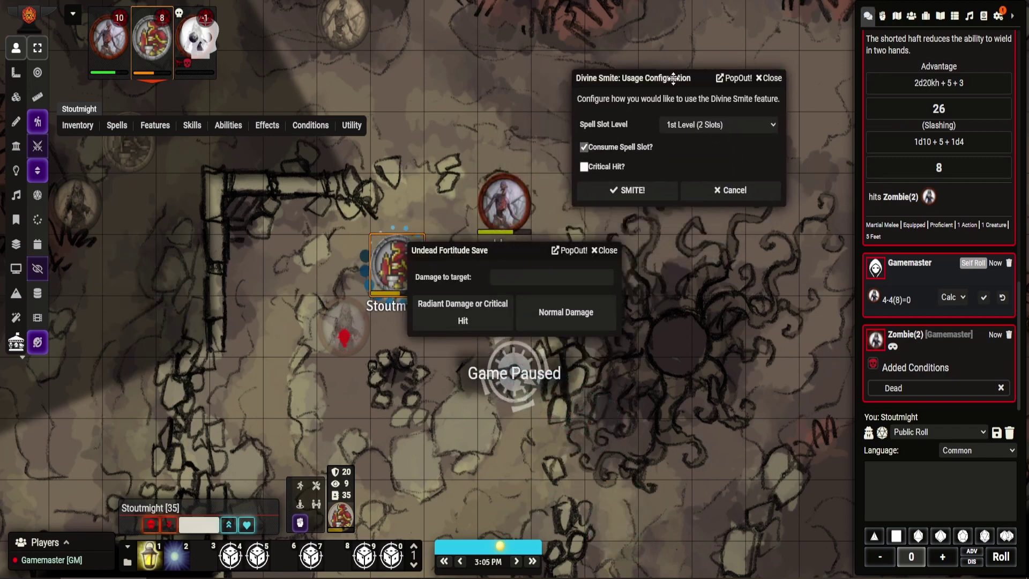
pyautogui.click(771, 77)
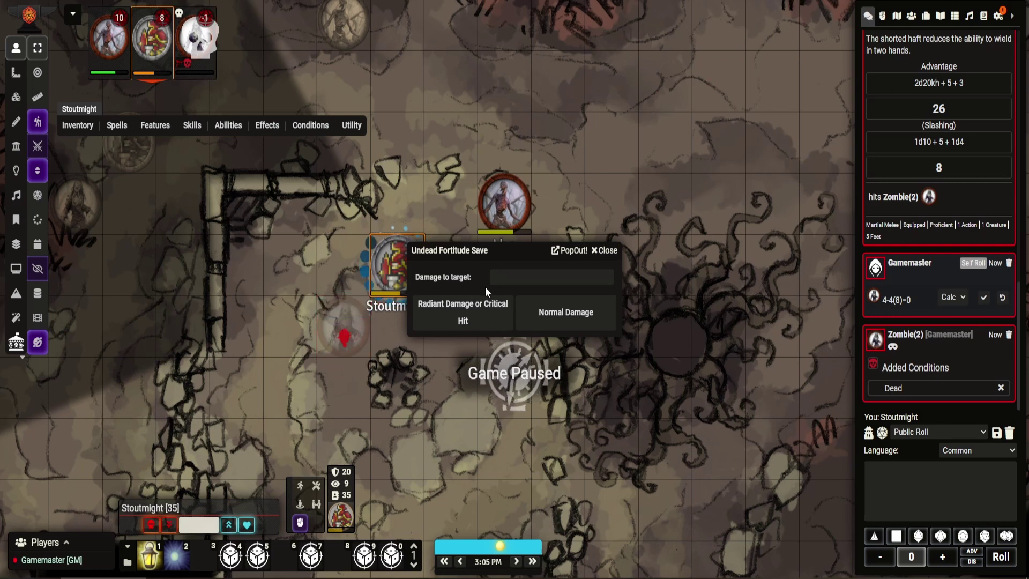
# - Resolve the zombie's Undead Fortitude save for 8 normal damage with a normal Constitution roll, and check its hit points
pyautogui.click(525, 281)
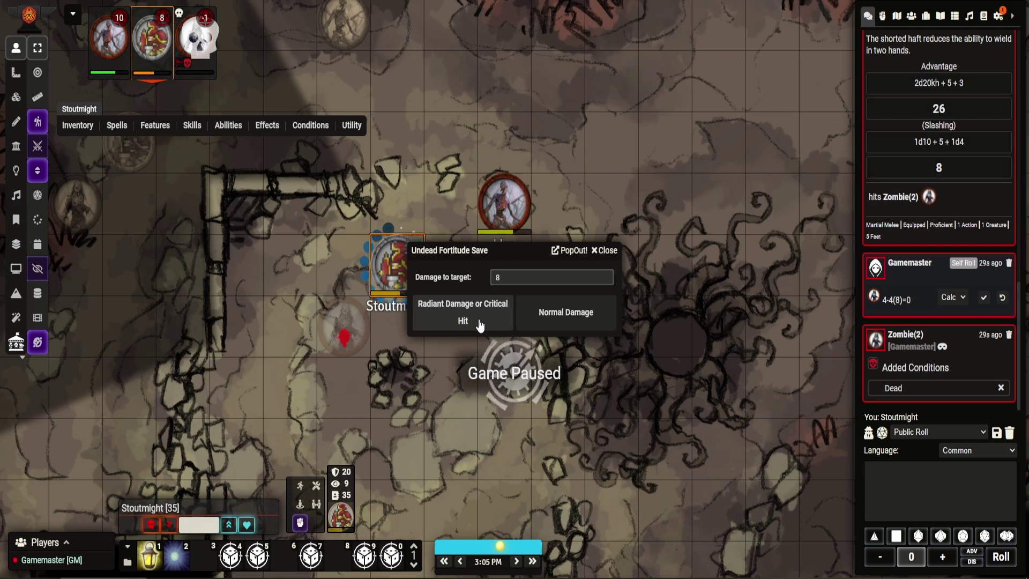
pyautogui.click(555, 319)
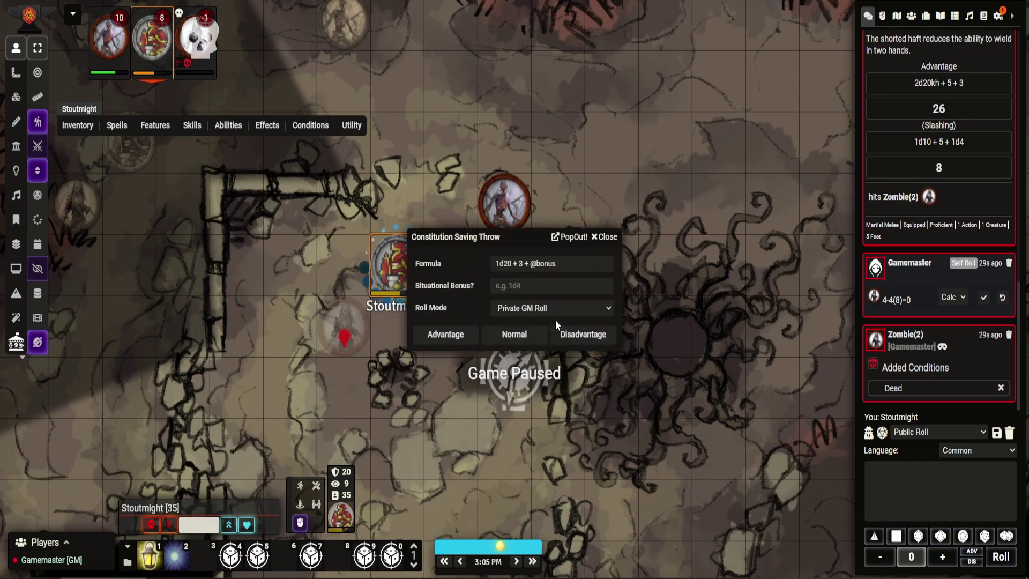
pyautogui.click(512, 339)
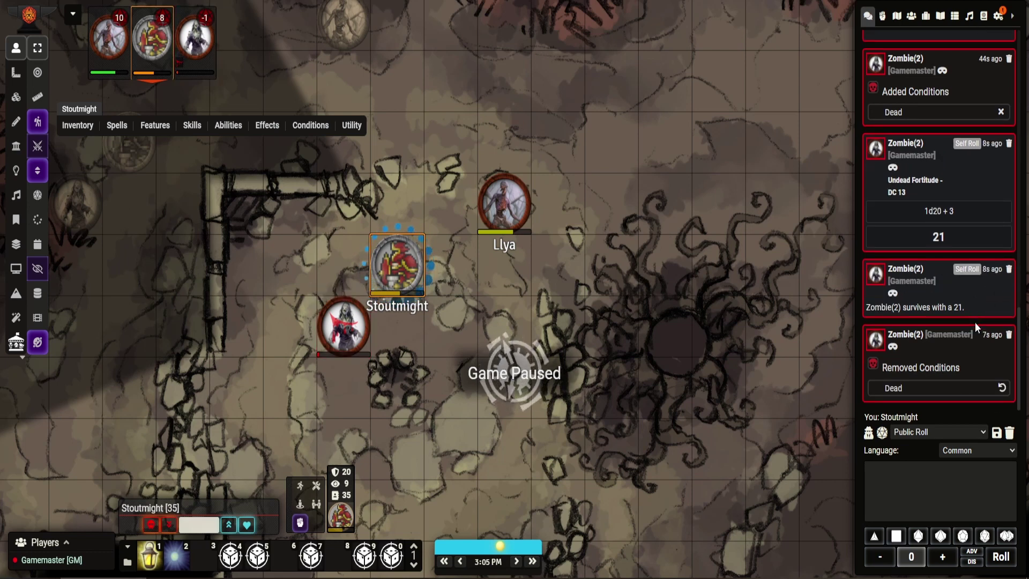
pyautogui.rightClick(344, 336)
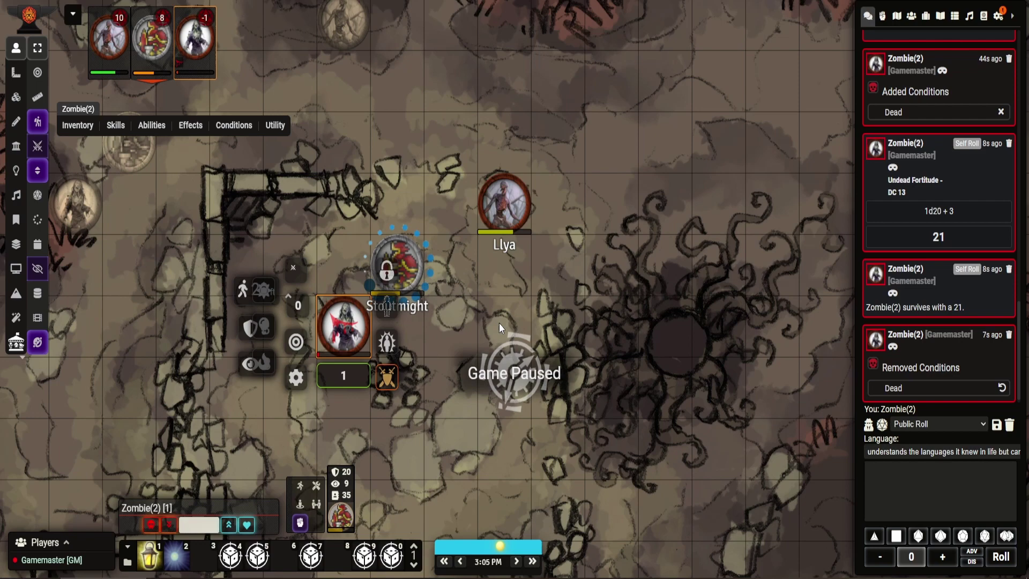
pyautogui.click(548, 347)
# - Advance combat to the zombie's turn and read the Pounce and Retched Spittle legendary action descriptions
pyautogui.moveTo(239, 50)
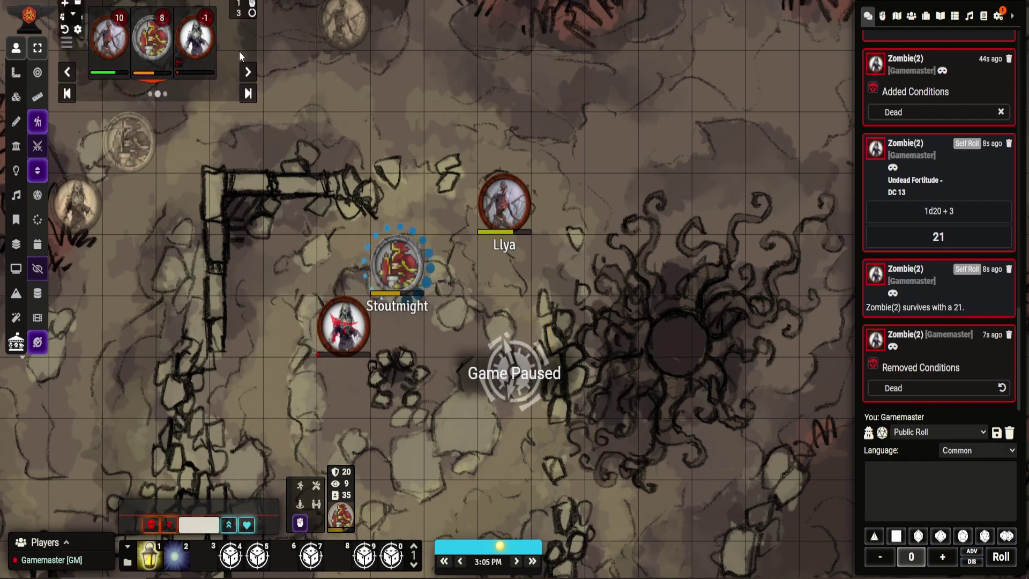
pyautogui.click(247, 72)
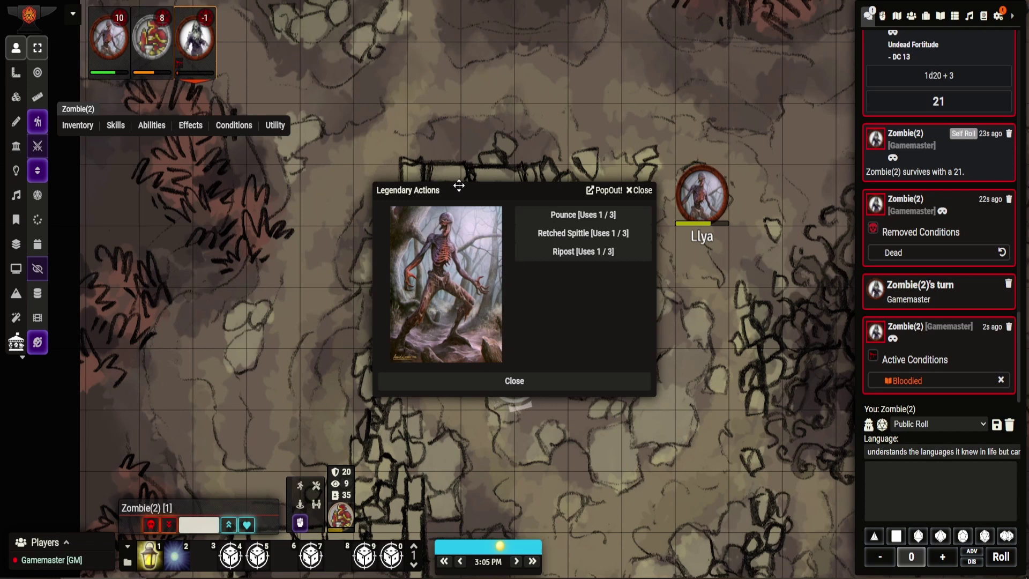
pyautogui.moveTo(459, 190); pyautogui.dragTo(234, 175)
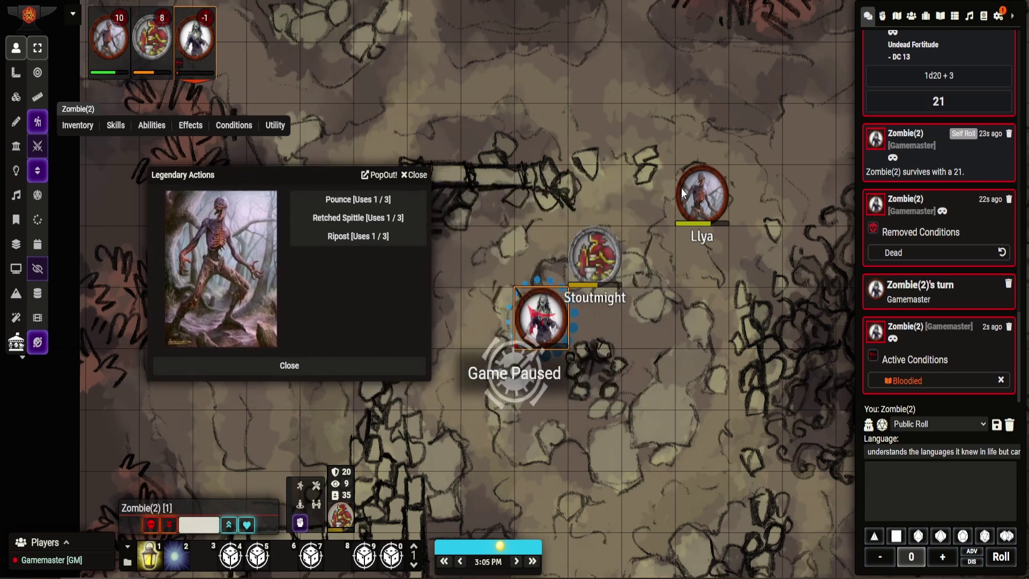
pyautogui.moveTo(356, 209)
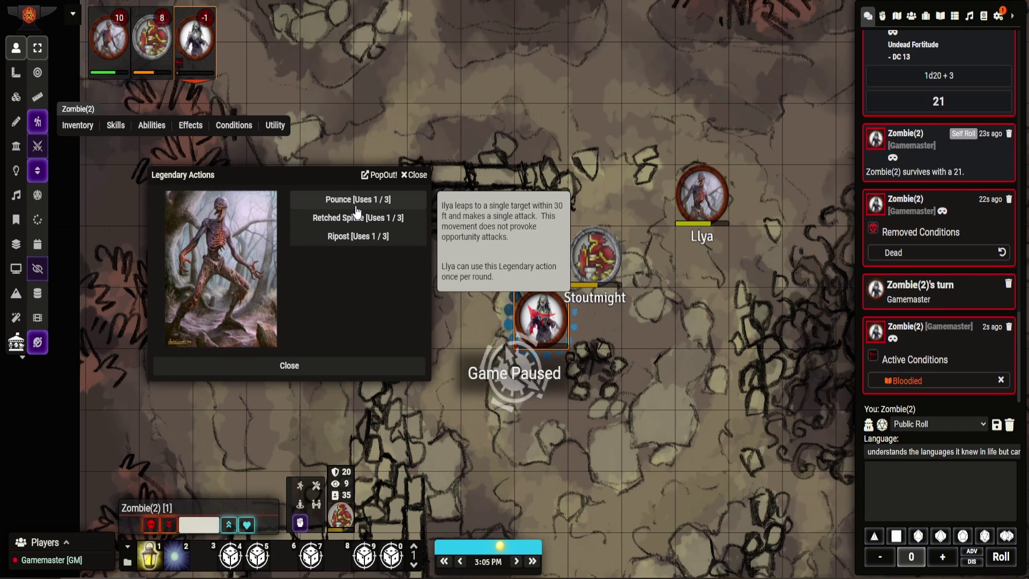
pyautogui.moveTo(201, 69)
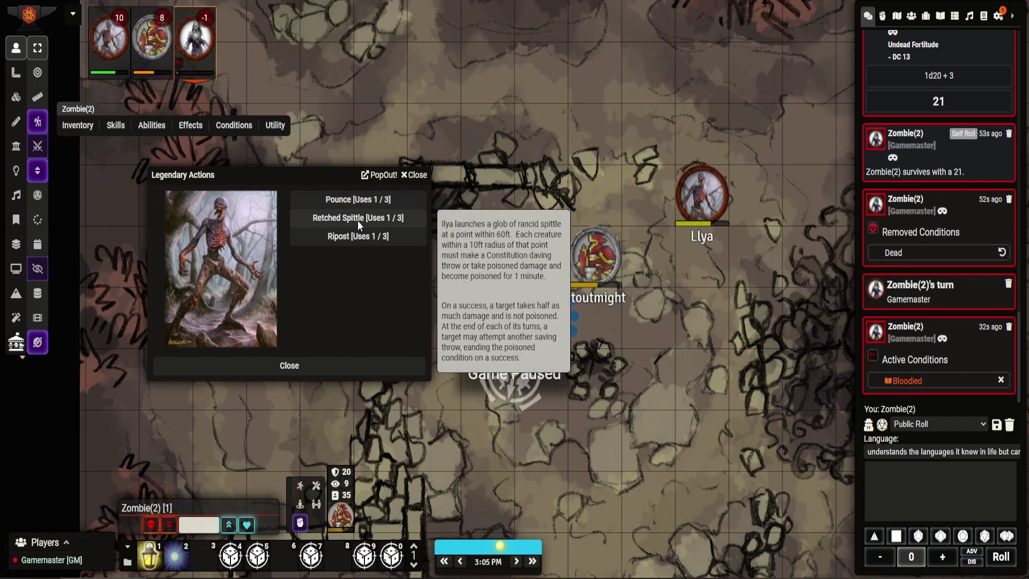
# - Try the Ripost legendary action, targeting Stoutmight and moving Llya to the square beside him
pyautogui.click(358, 237)
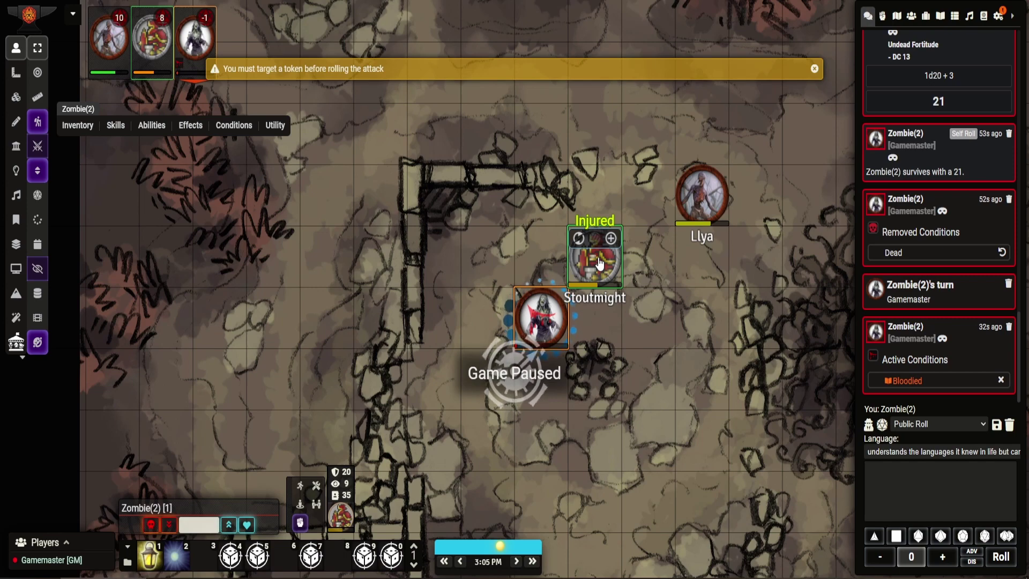
pyautogui.press('t')
pyautogui.moveTo(709, 209); pyautogui.dragTo(656, 262)
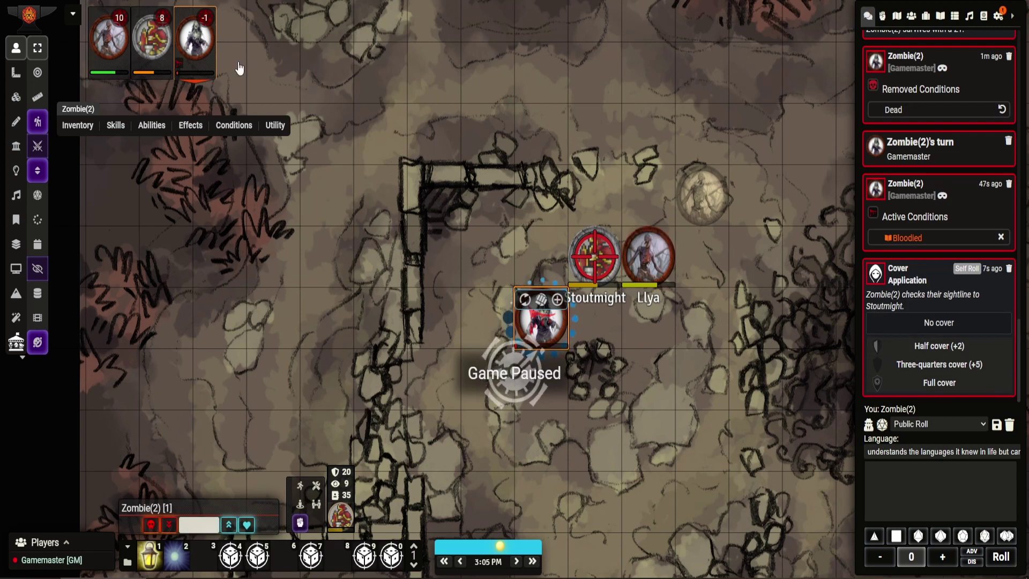
# - Advance combat through Llya's turn to Stoutmight's turn, closing the Legendary Actions window
pyautogui.moveTo(235, 81)
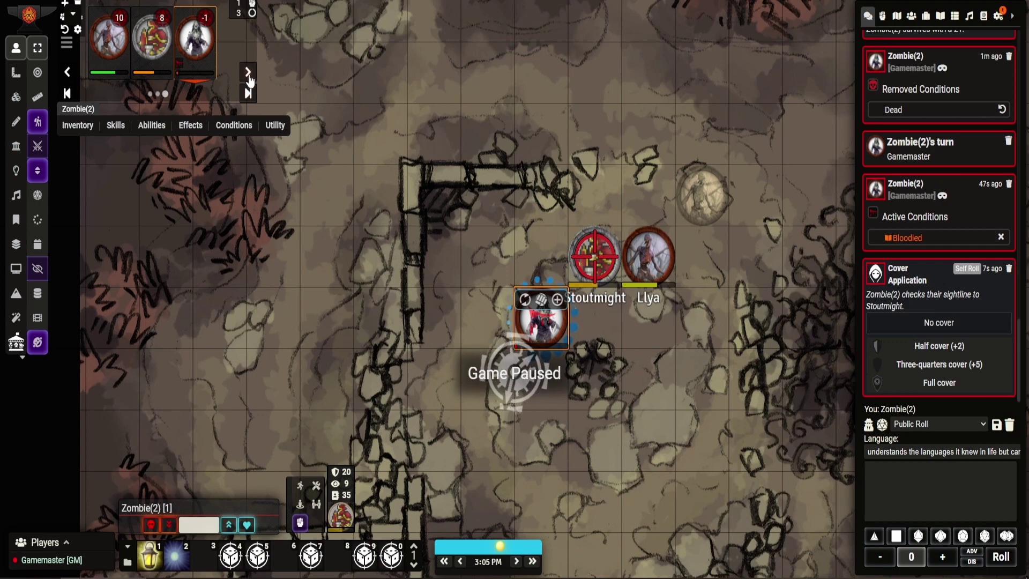
pyautogui.click(249, 75)
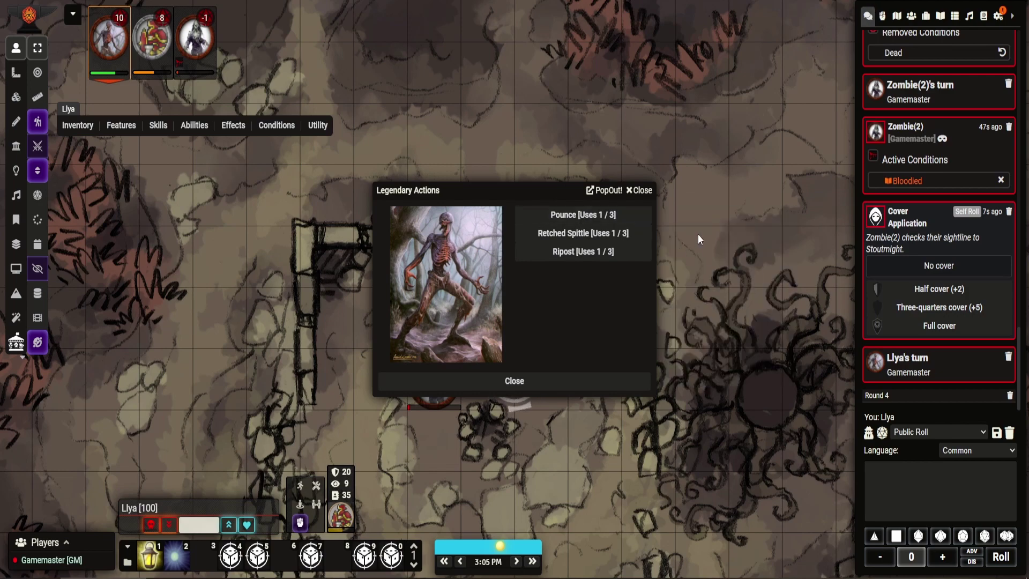
pyautogui.click(641, 191)
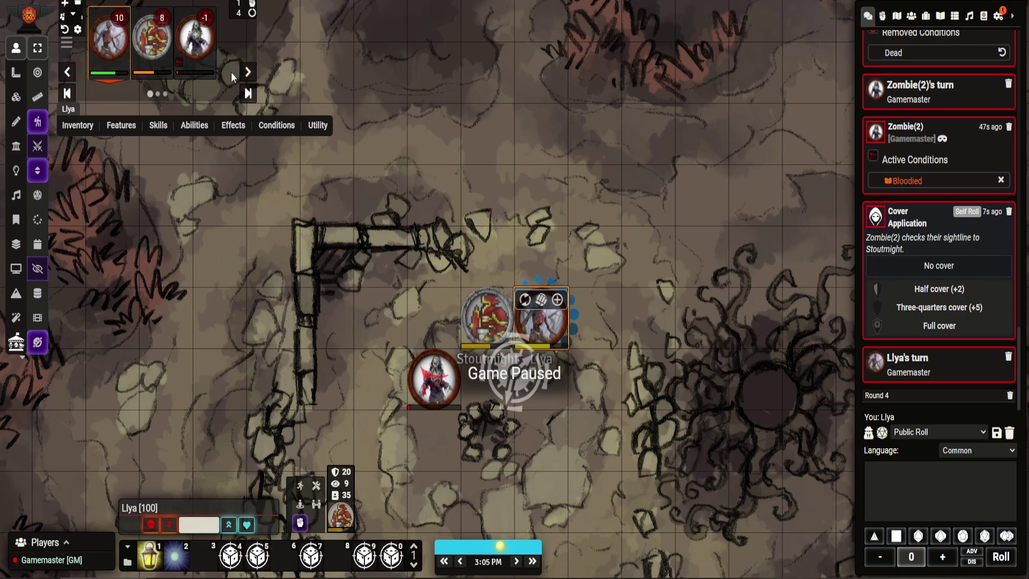
pyautogui.click(250, 72)
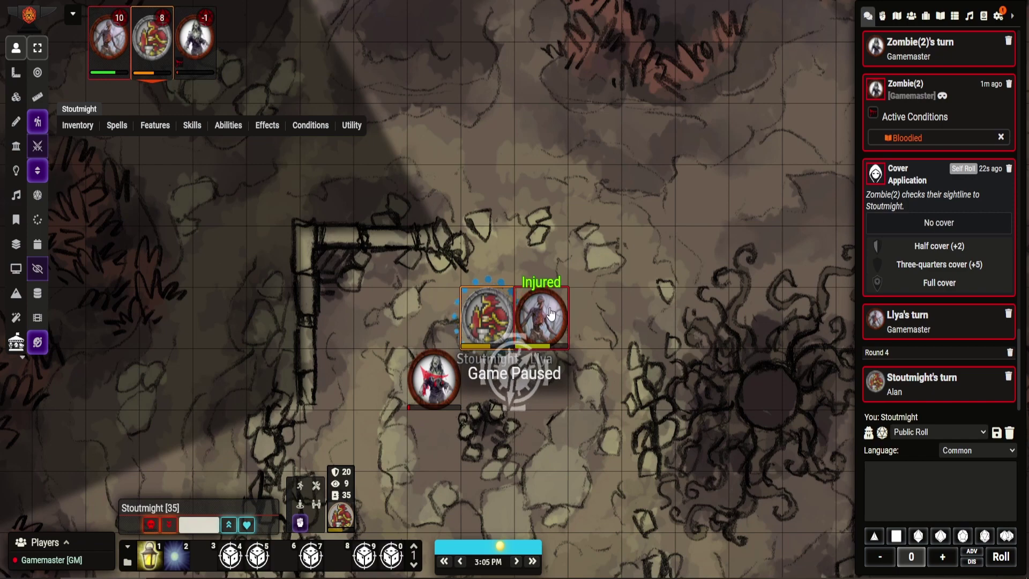
# - Move Llya to the square just above the end of the wall and check the wall layout between her and Stoutmight
pyautogui.moveTo(541, 316); pyautogui.dragTo(446, 181)
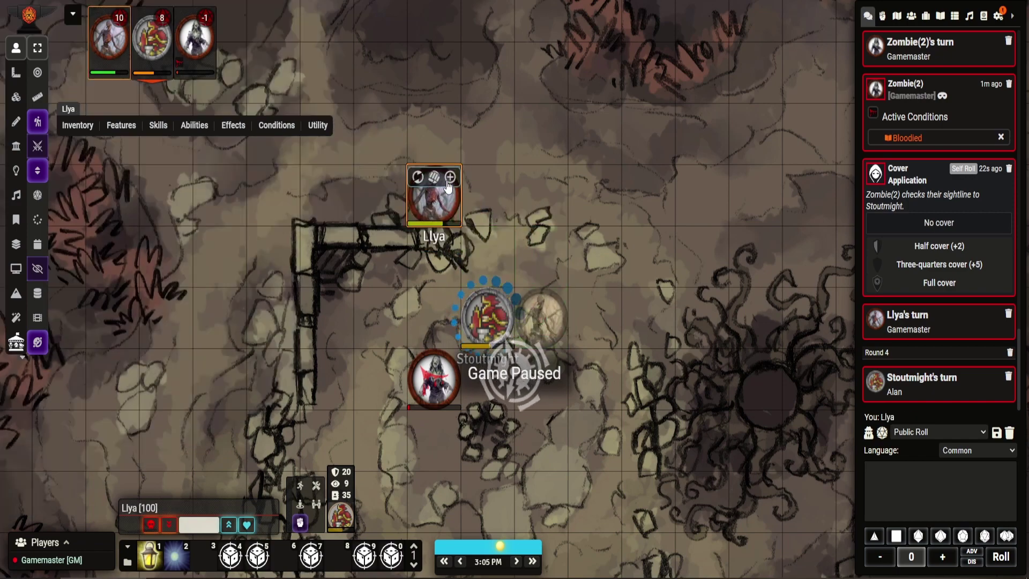
pyautogui.click(486, 317)
pyautogui.click(16, 145)
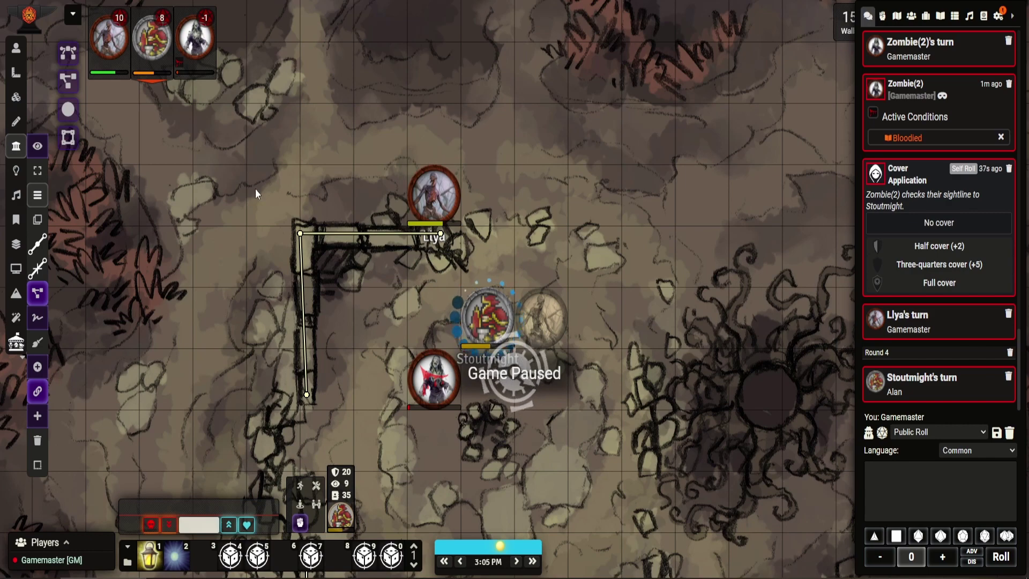
pyautogui.click(15, 51)
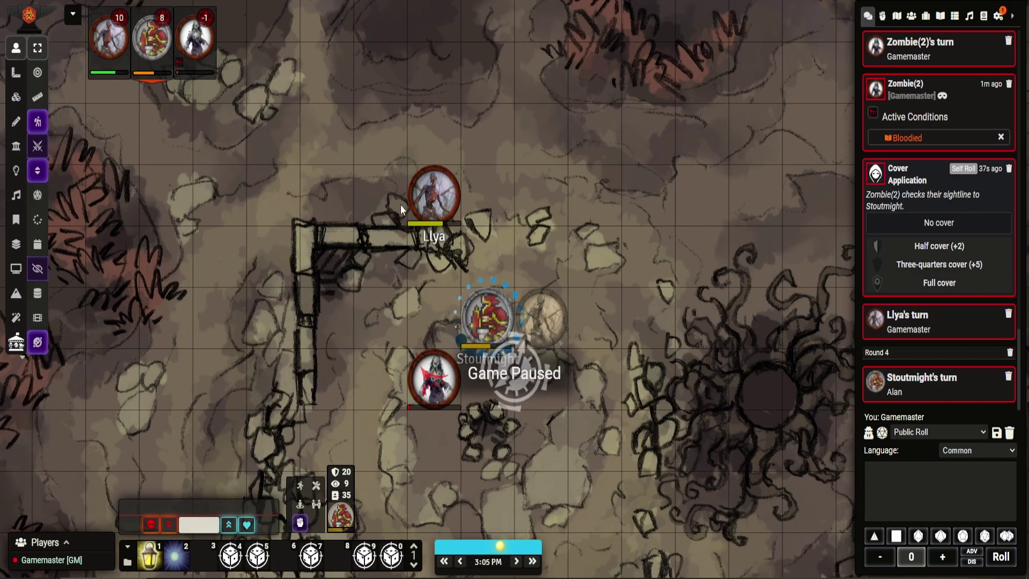
# - Target Llya from Stoutmight and apply Half cover (+2) for the sightline check
pyautogui.click(478, 312)
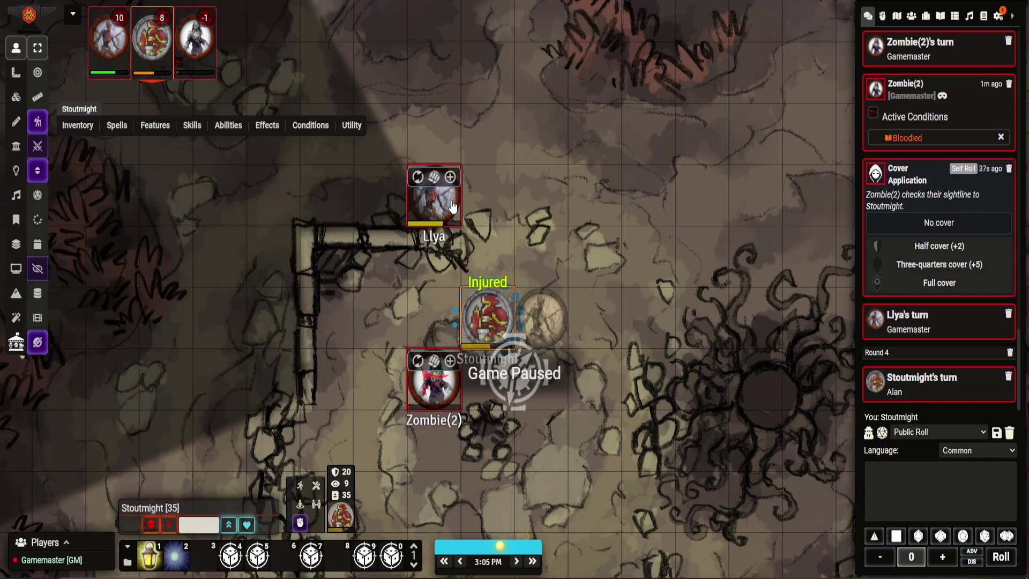
pyautogui.press('t')
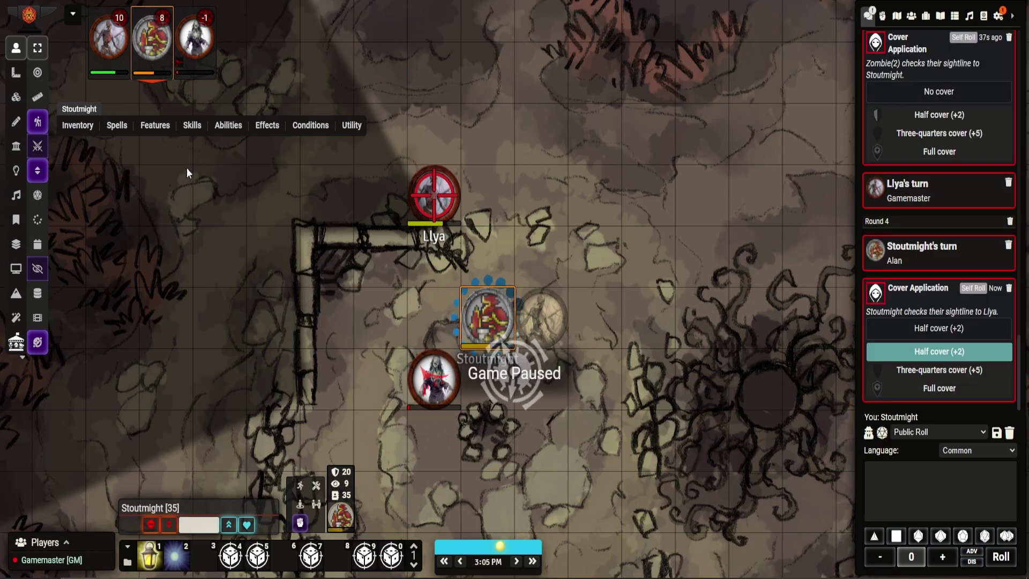
pyautogui.click(932, 354)
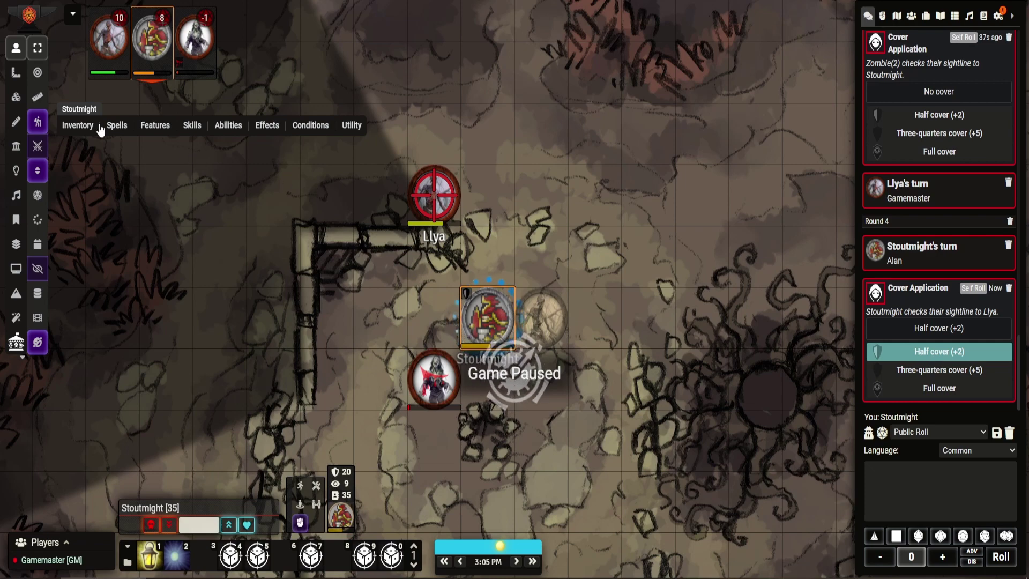
# - Attack Llya with Stoutmight's Javelin, consuming the resource and rolling the attack with advantage and the damage as normal
pyautogui.moveTo(93, 130)
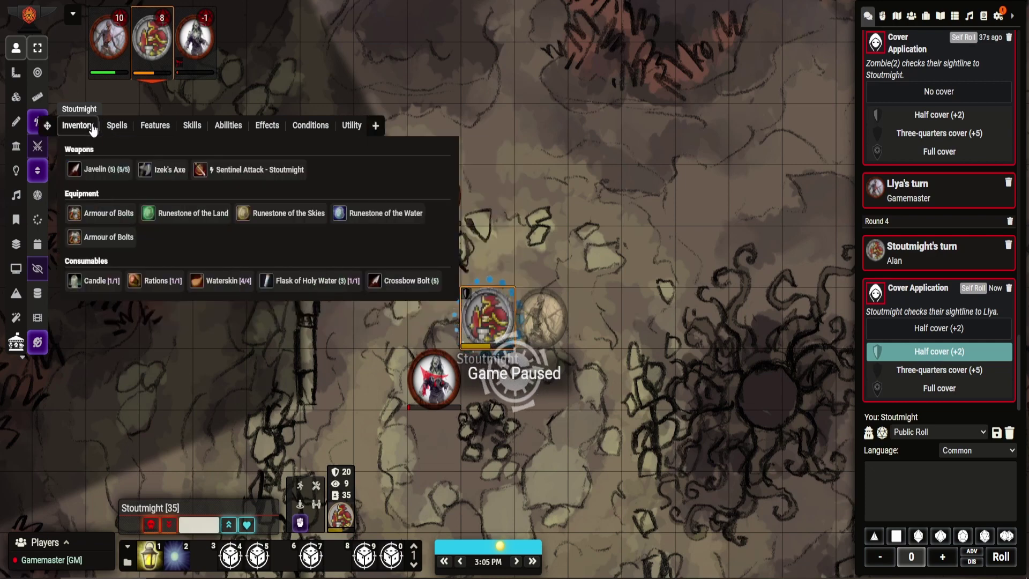
pyautogui.click(100, 169)
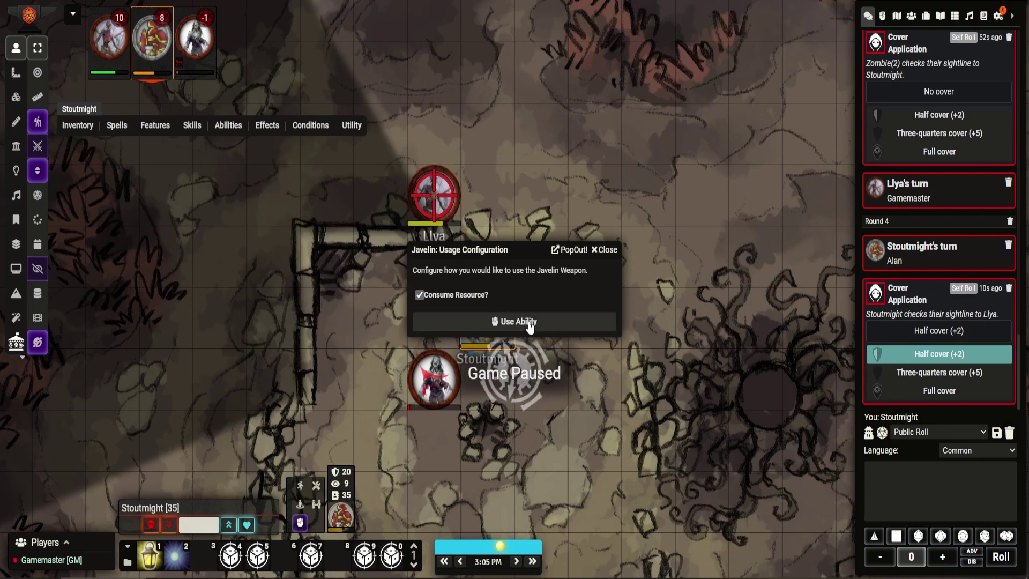
pyautogui.click(528, 321)
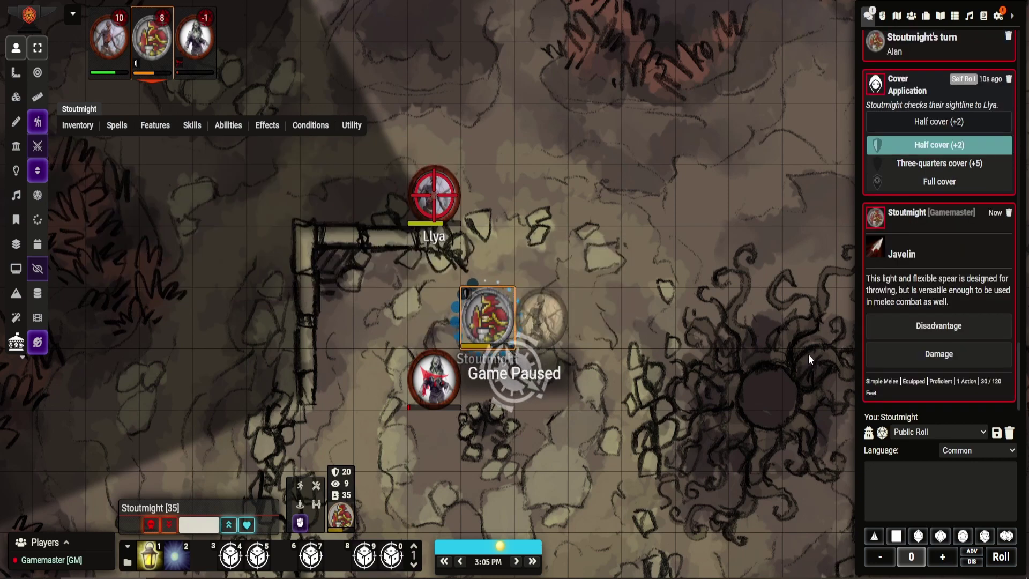
pyautogui.click(917, 327)
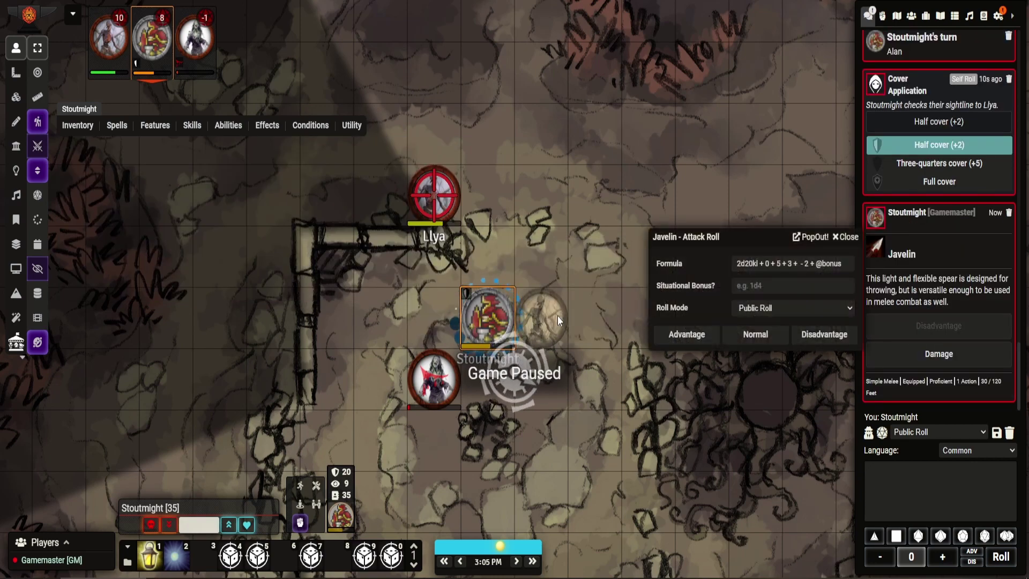
pyautogui.click(689, 335)
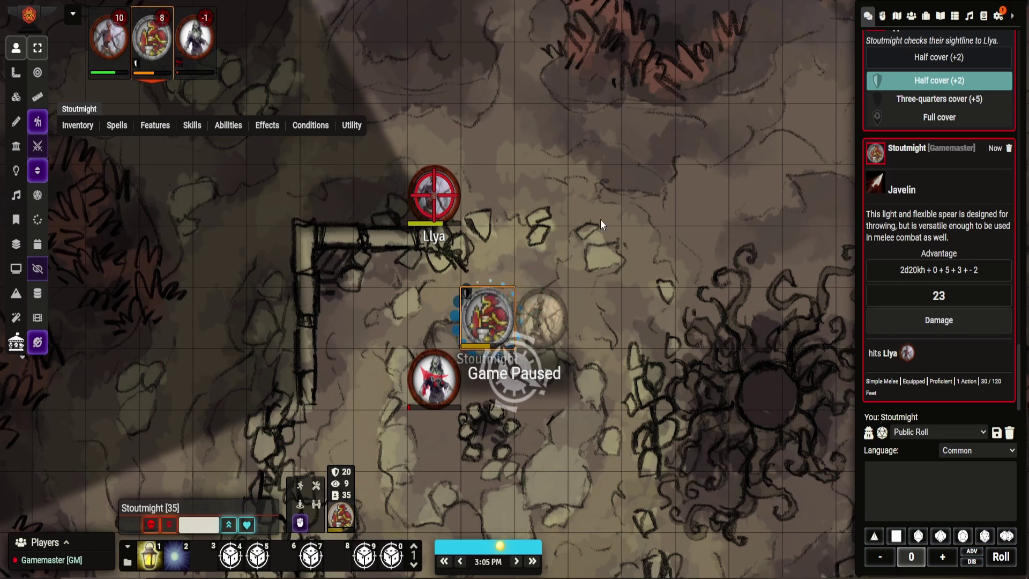
pyautogui.click(959, 328)
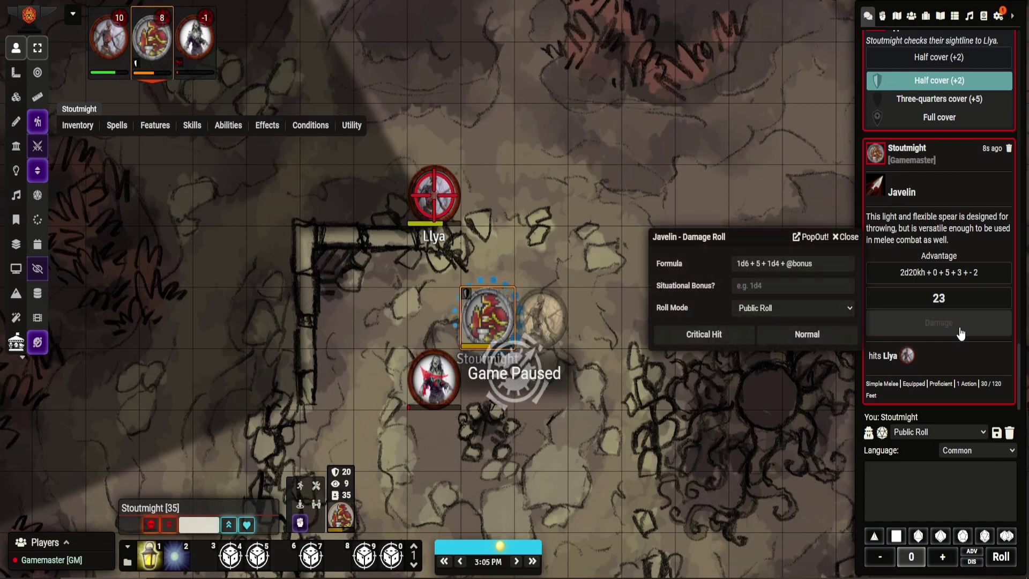
pyautogui.click(833, 337)
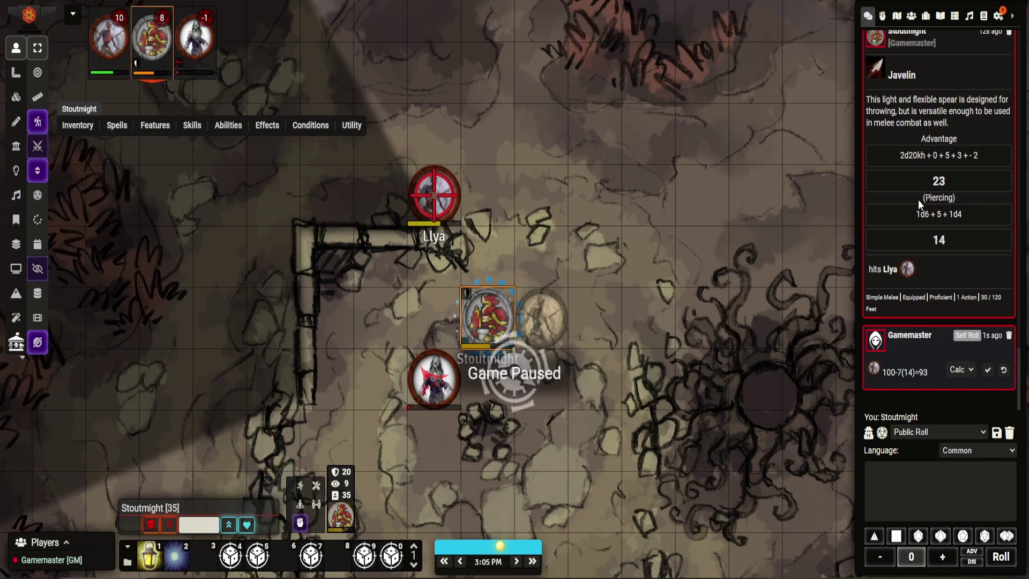
# - Toggle Half cover (+2) off and on again for Stoutmight's sightline to Llya, with Llya selected
pyautogui.scroll(3, 917, 200)
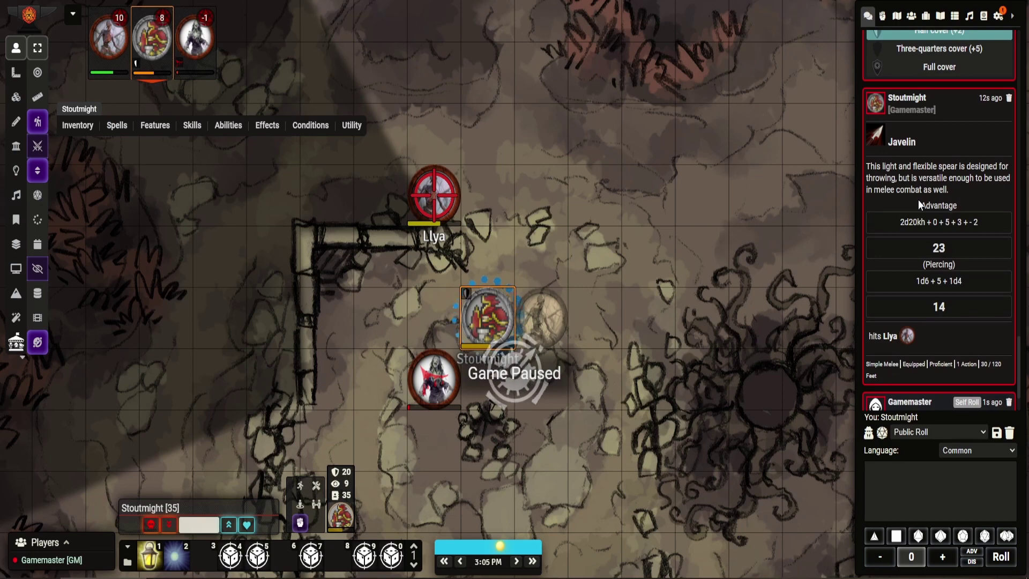
pyautogui.scroll(2, 918, 199)
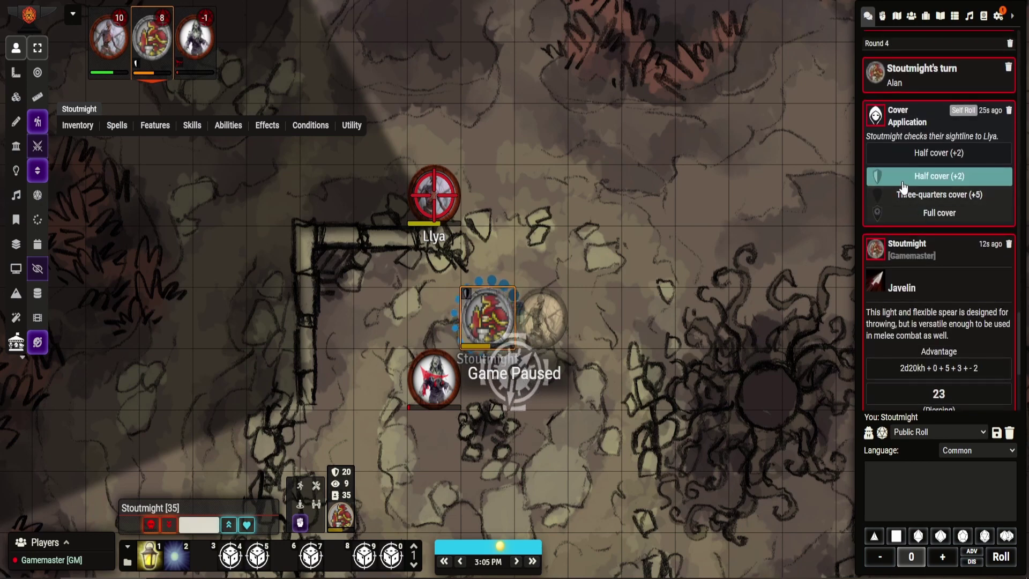
pyautogui.click(903, 185)
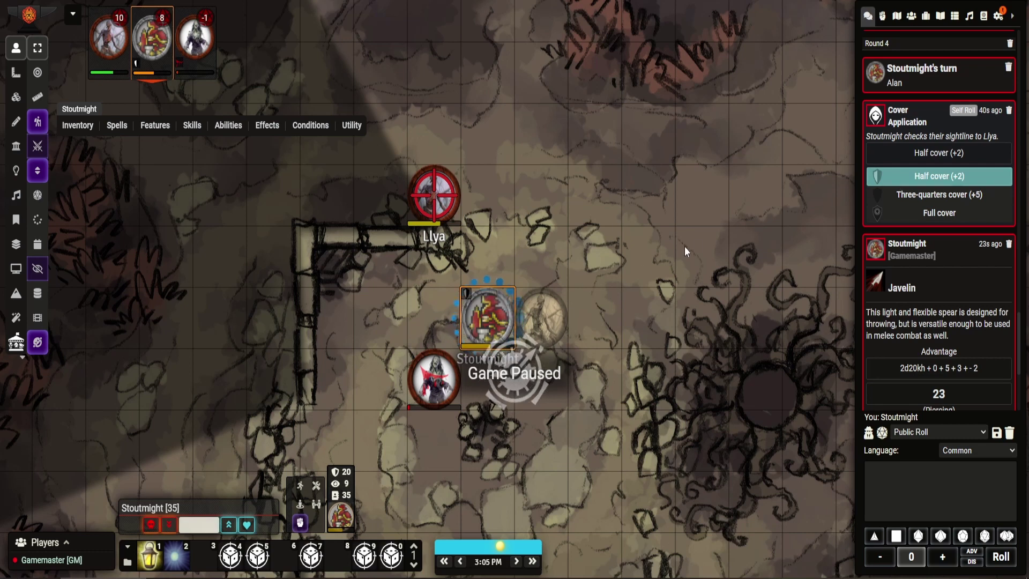
pyautogui.click(434, 194)
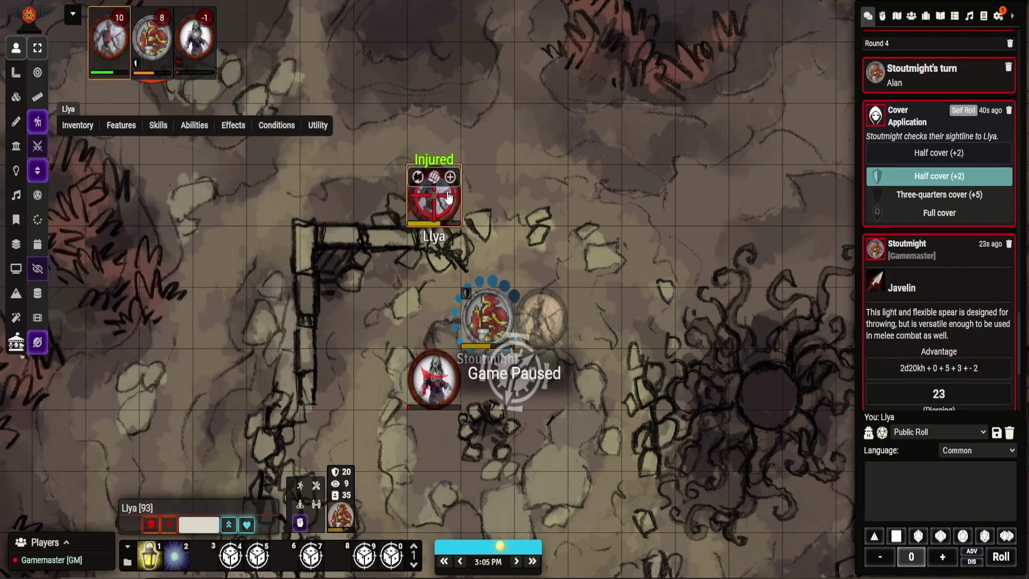
pyautogui.click(901, 177)
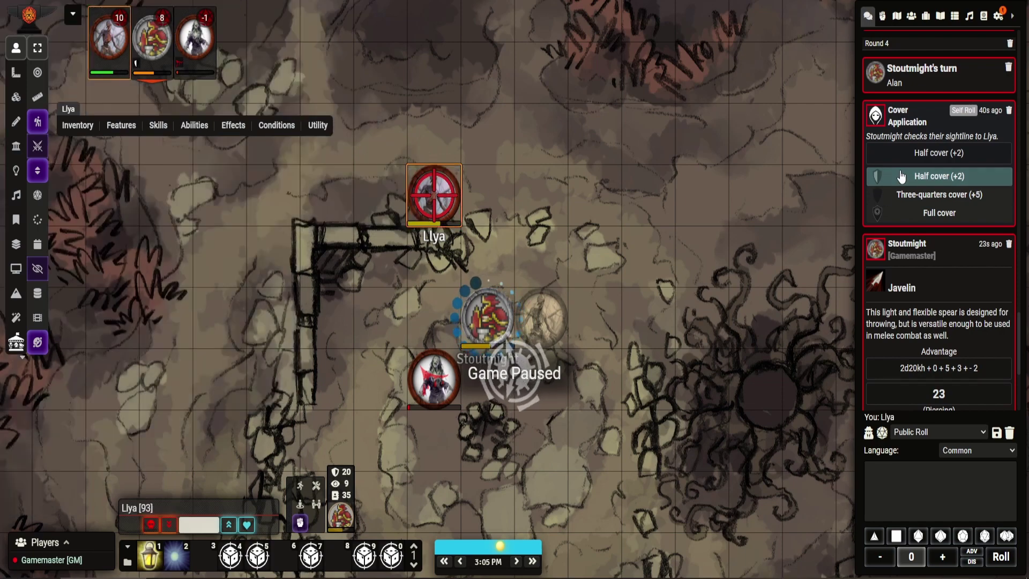
pyautogui.click(901, 177)
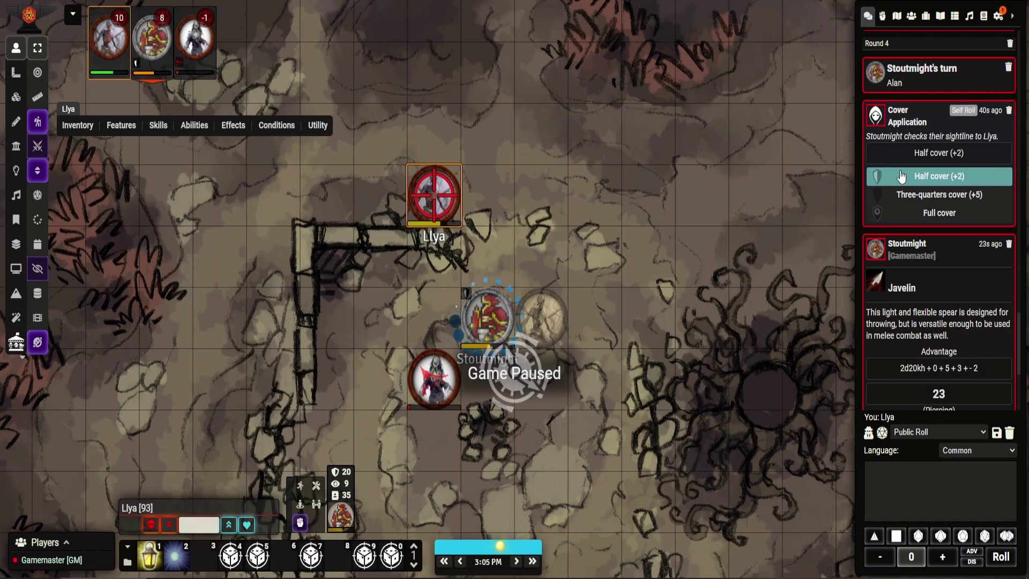
pyautogui.click(901, 177)
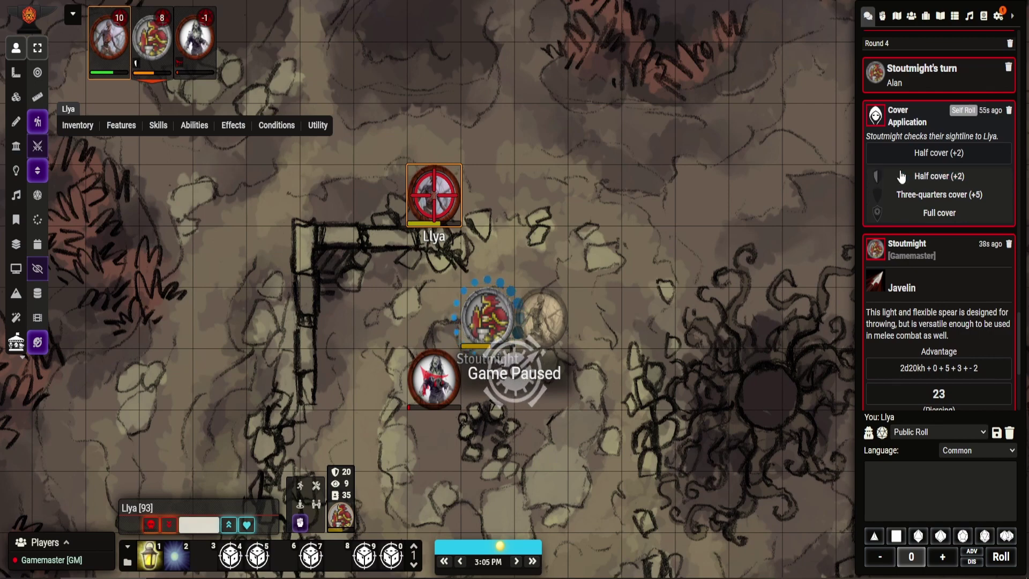
pyautogui.click(901, 177)
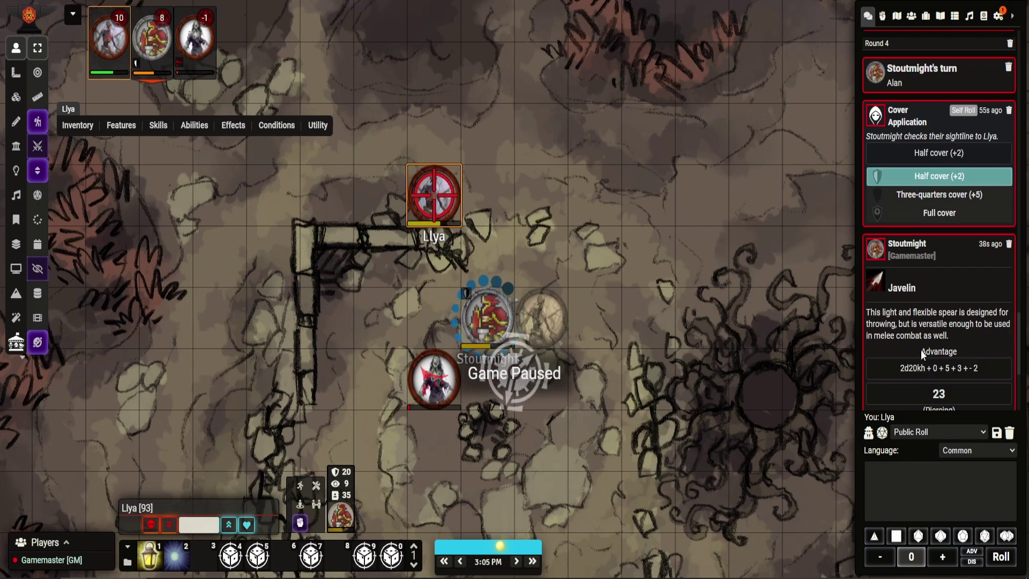
# - Review the Javelin attack and damage results in the chat log and unpause the game
pyautogui.scroll(-3, 920, 349)
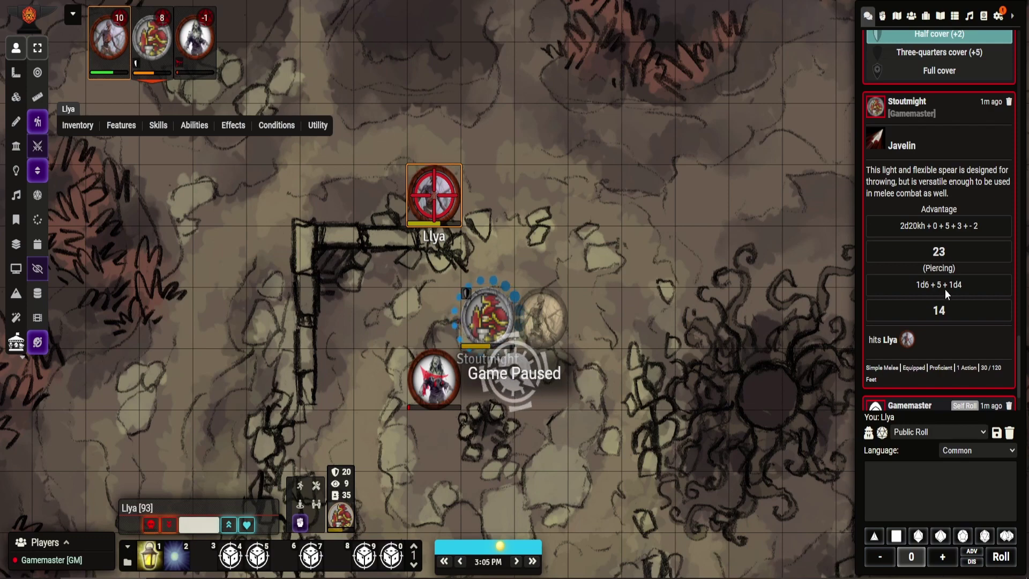
pyautogui.scroll(-2, 944, 288)
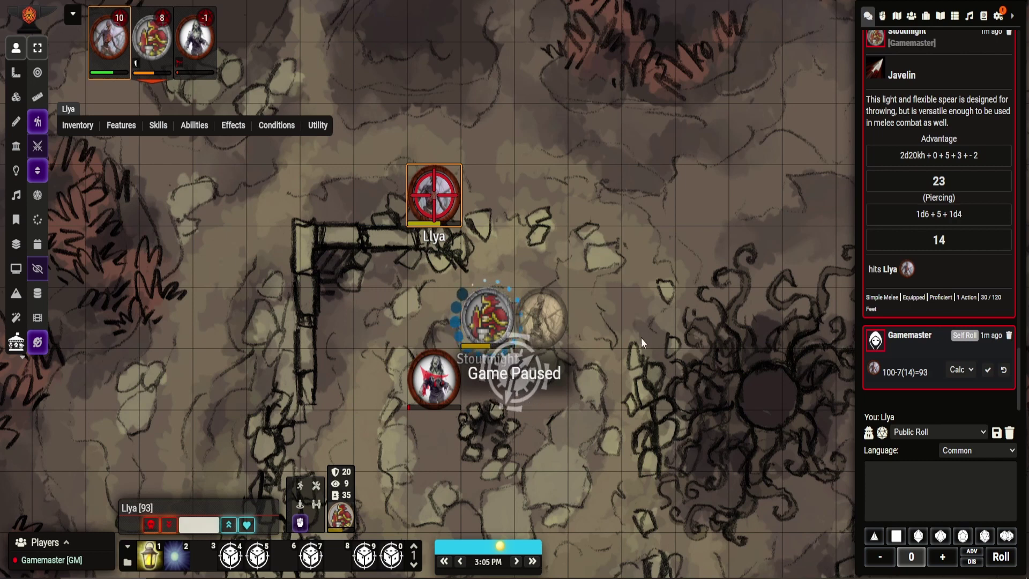
pyautogui.press('space')
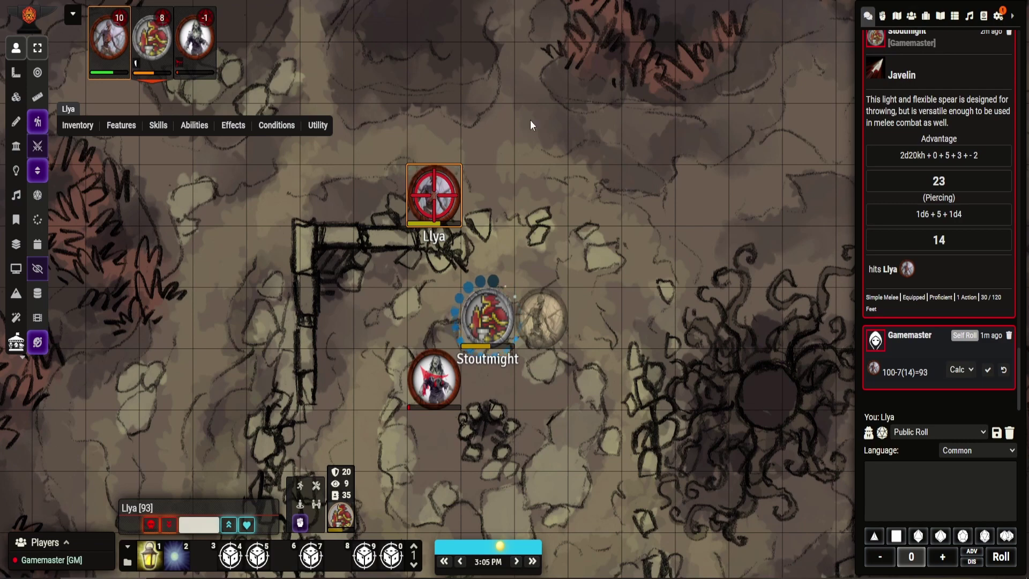
# - Unlock Llya's character sheet, add a new feature under Actions and open it for editing
pyautogui.doubleClick(446, 185)
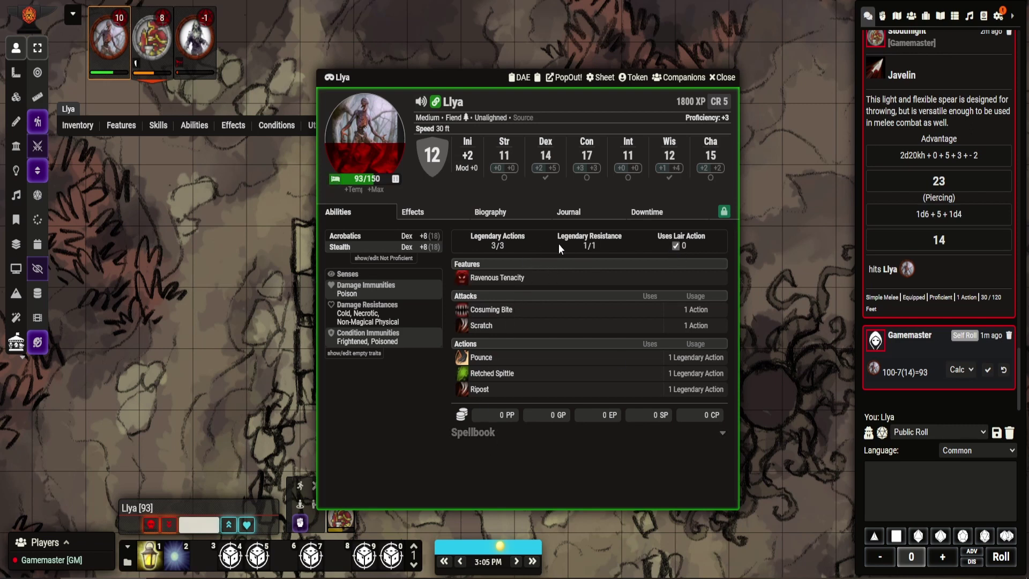
pyautogui.click(723, 212)
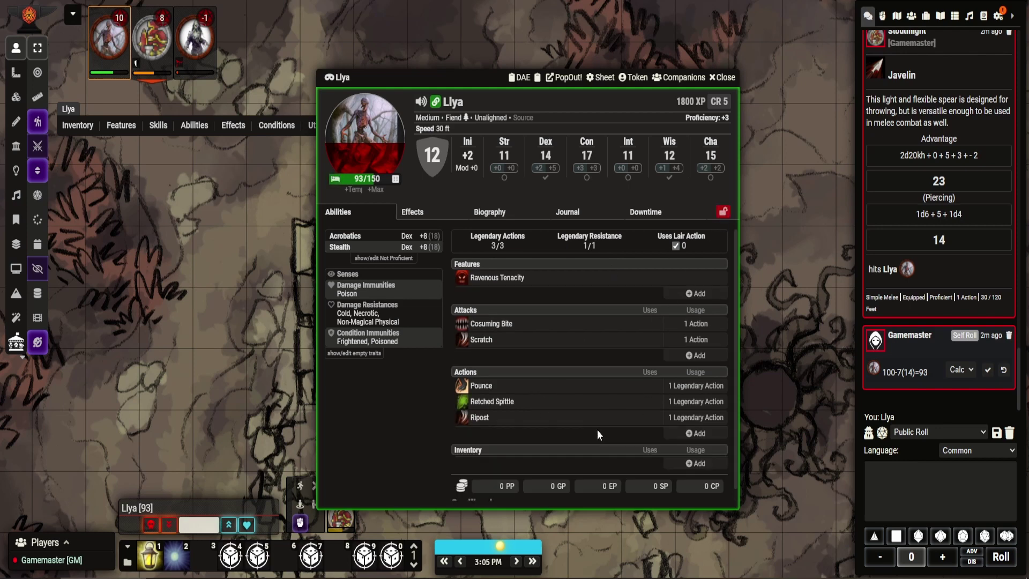
pyautogui.click(695, 432)
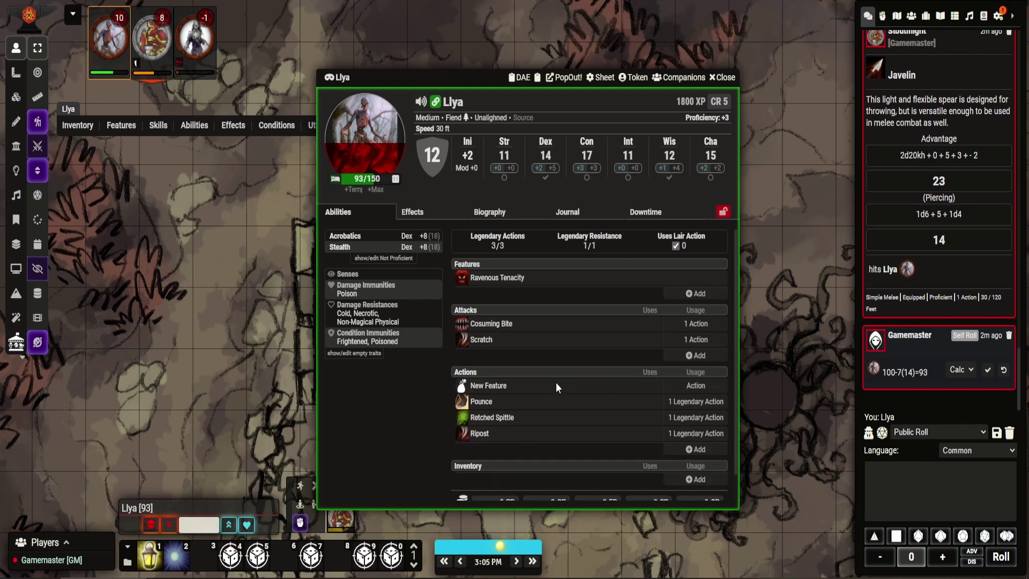
pyautogui.rightClick(508, 389)
pyautogui.click(526, 410)
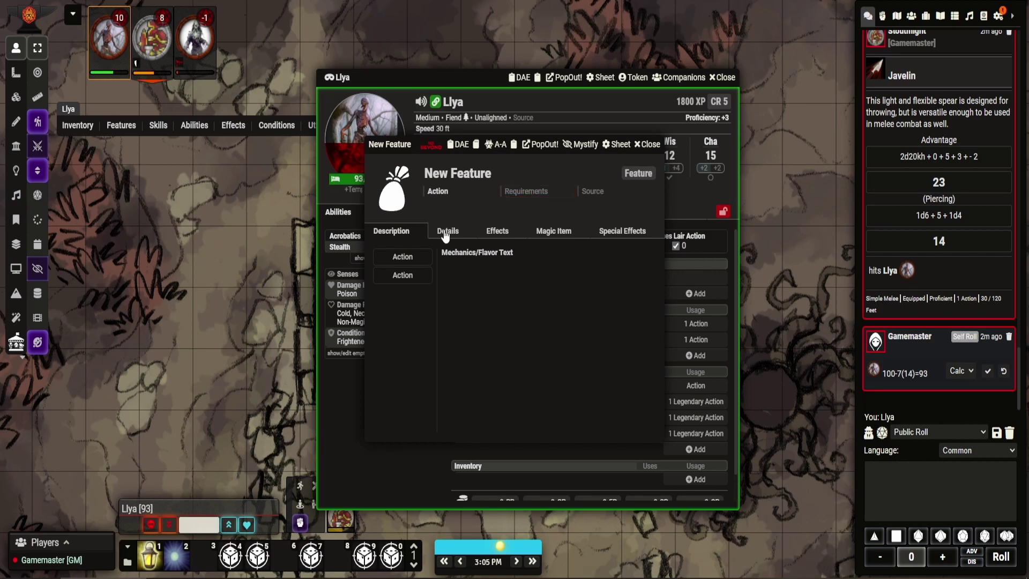
# - Set the new feature's activation cost to 1 Lair Action and close the feature's window
pyautogui.click(446, 236)
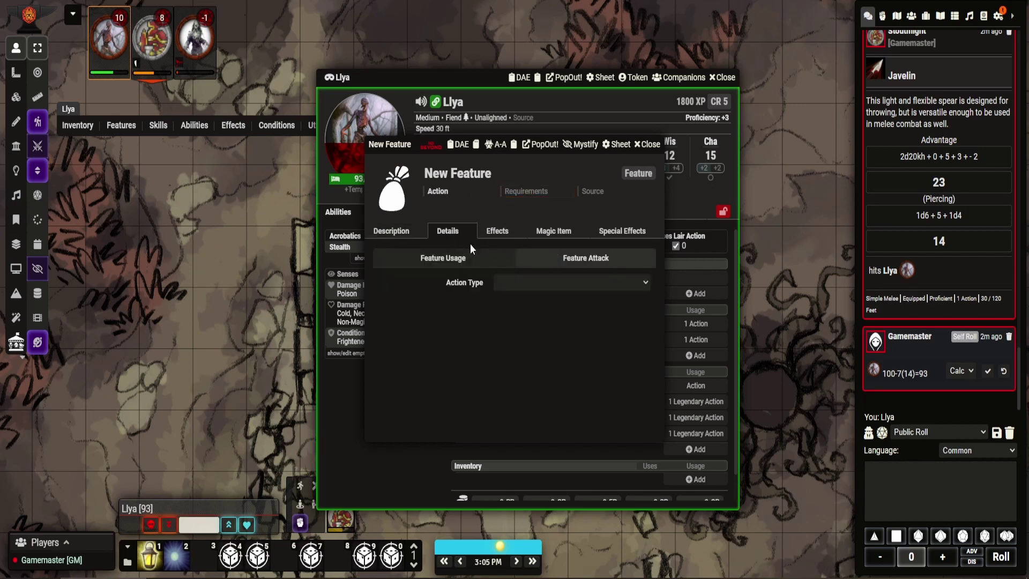
pyautogui.click(563, 282)
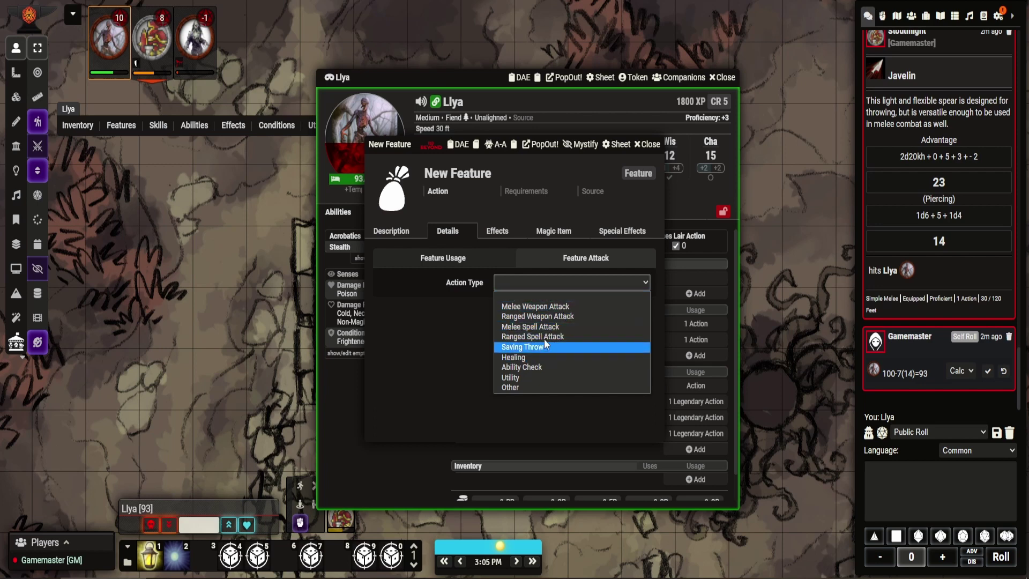
pyautogui.click(497, 258)
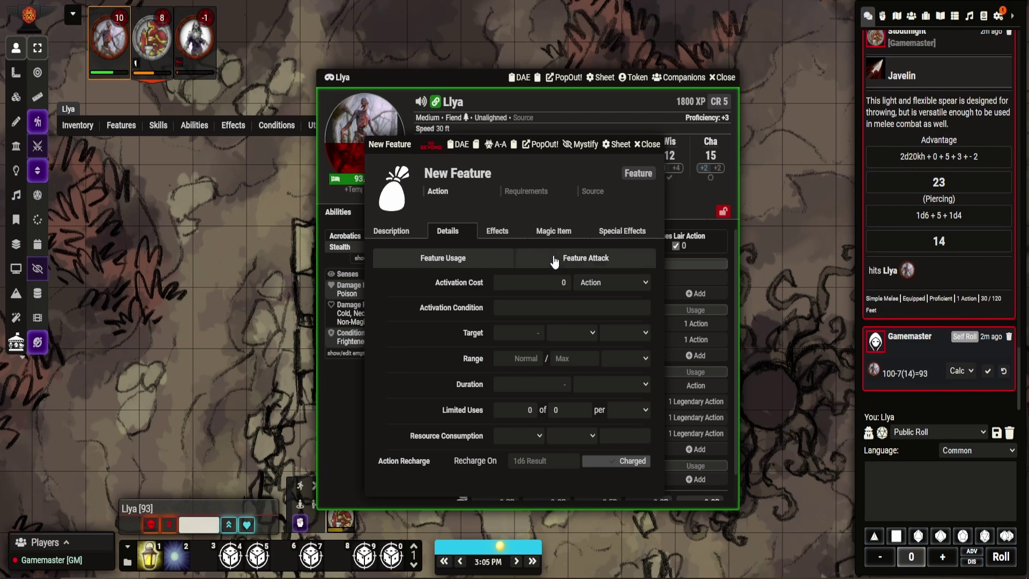
pyautogui.click(614, 284)
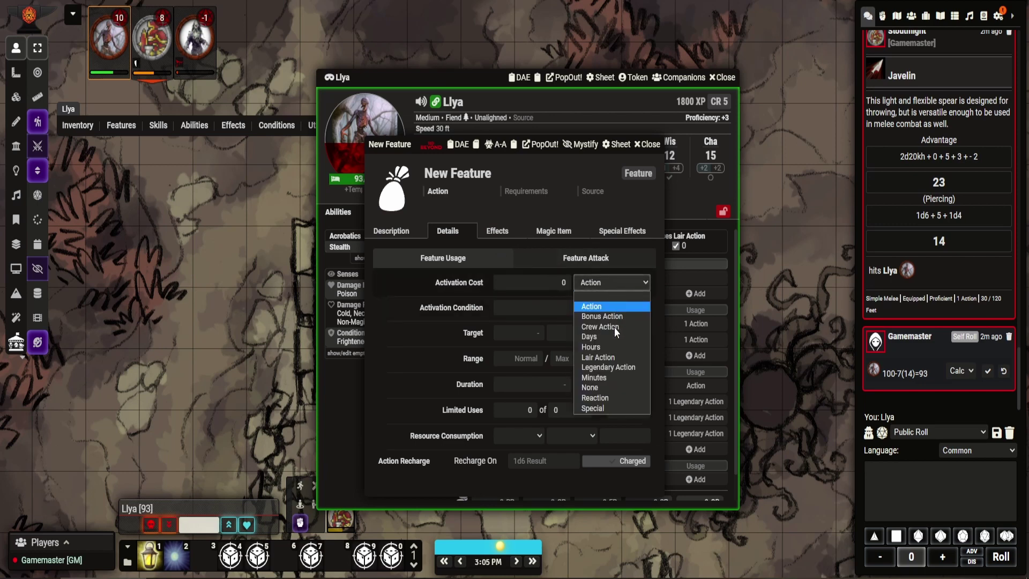
pyautogui.click(609, 357)
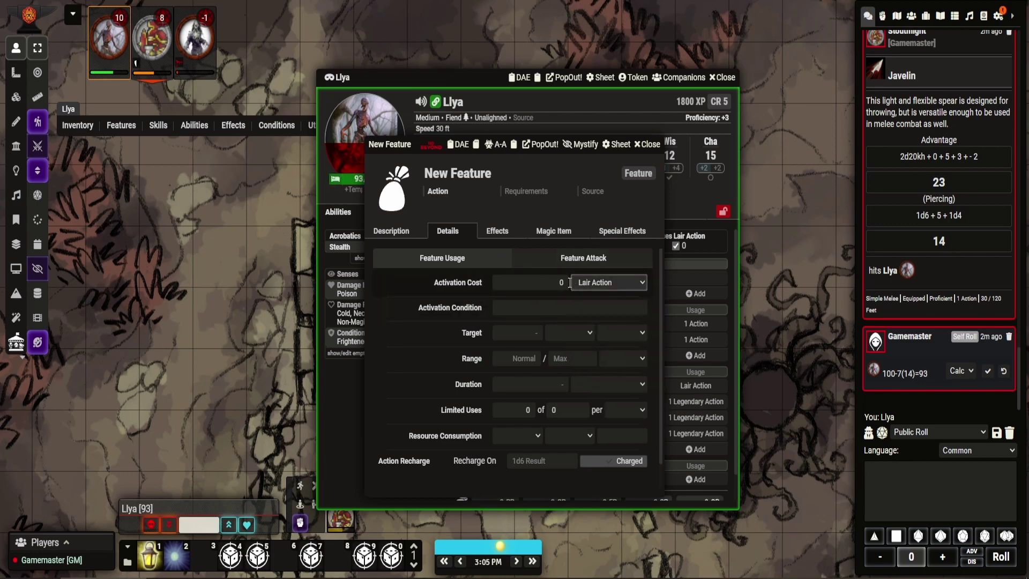
pyautogui.click(568, 282)
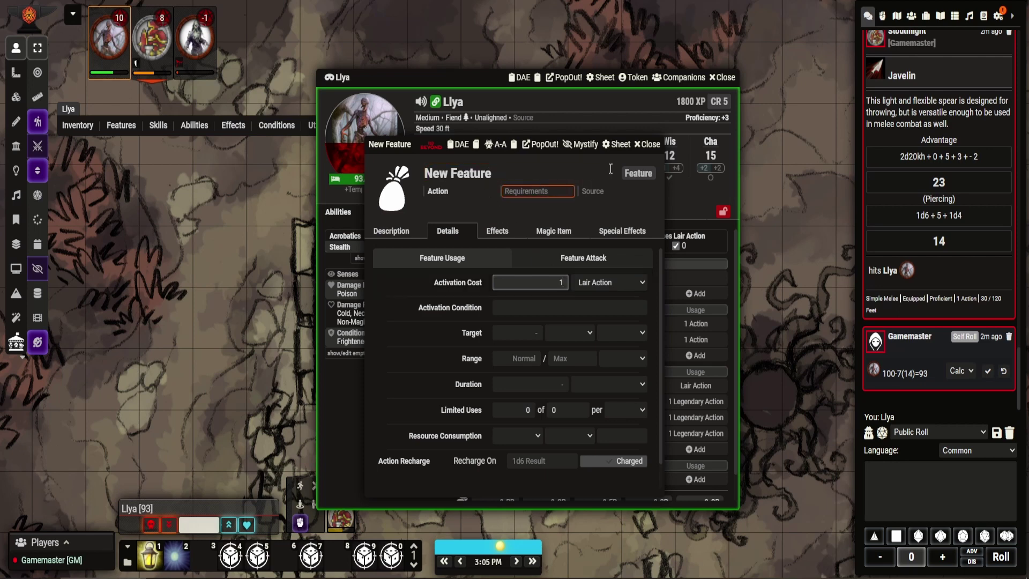
pyautogui.click(647, 146)
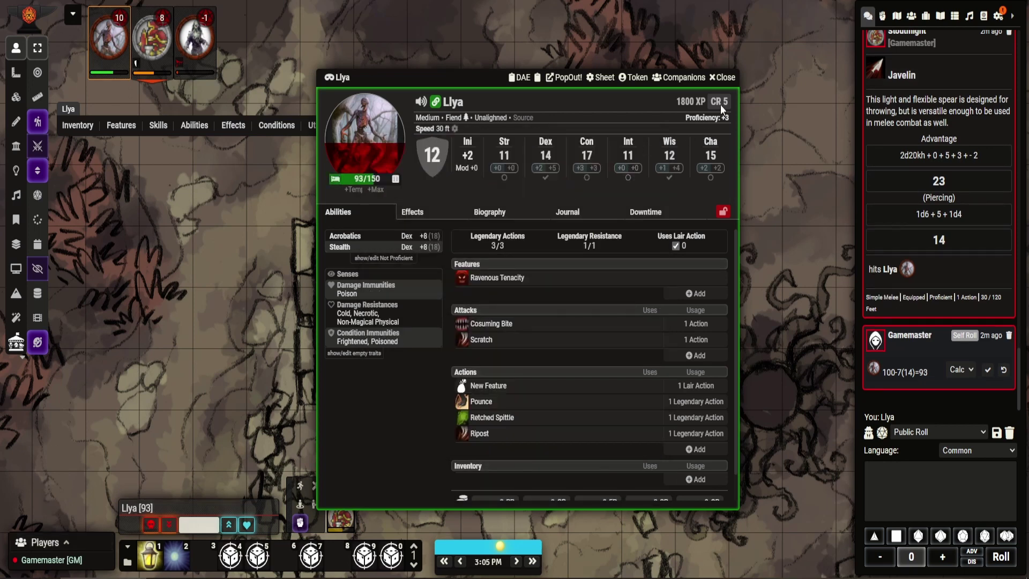
# - Close Llya's character sheet, advance the combat to Zombie(2)'s turn and dismiss the Legendary Actions dialog
pyautogui.click(726, 78)
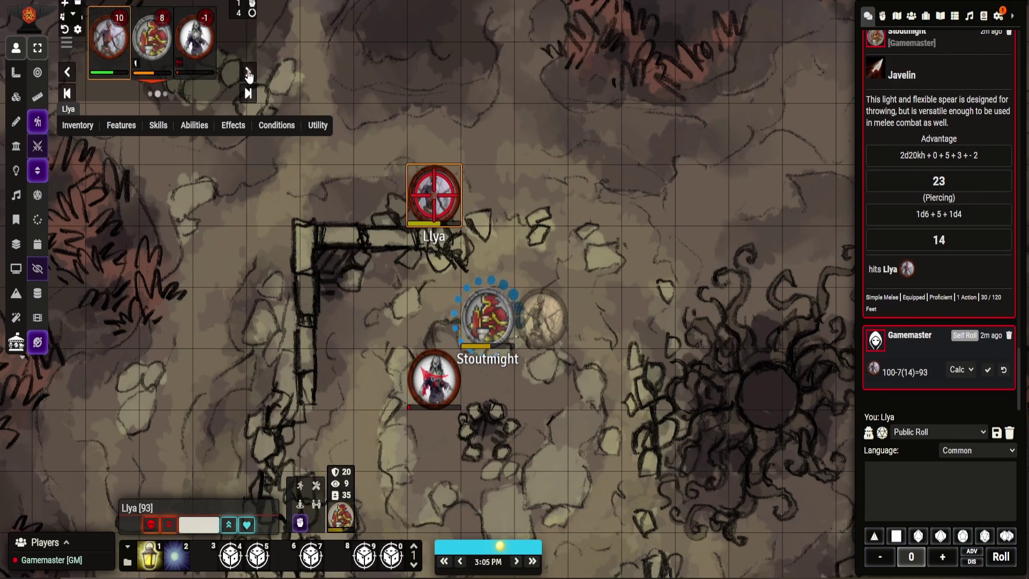
pyautogui.click(247, 72)
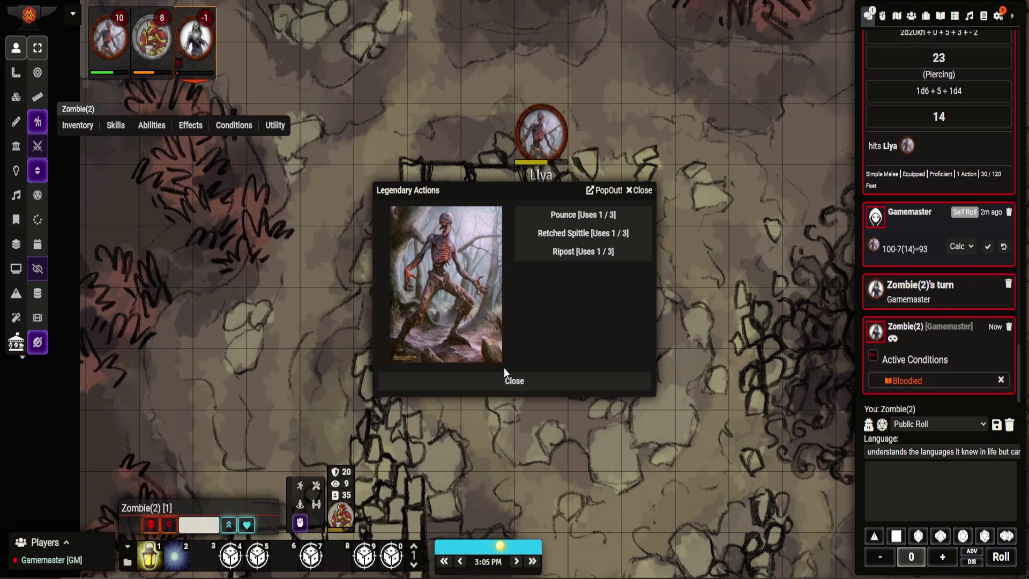
pyautogui.click(512, 379)
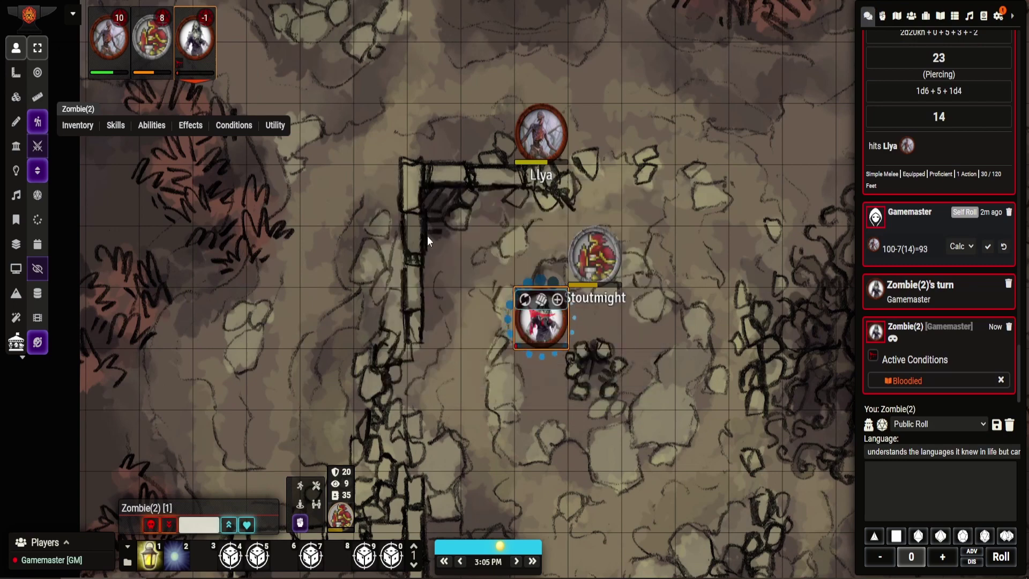
# - Move Llya directly beside Stoutmight, advance the combat to Llya's turn and try the Ripost legendary action without a target
pyautogui.moveTo(534, 139); pyautogui.dragTo(588, 188)
pyautogui.moveTo(224, 21)
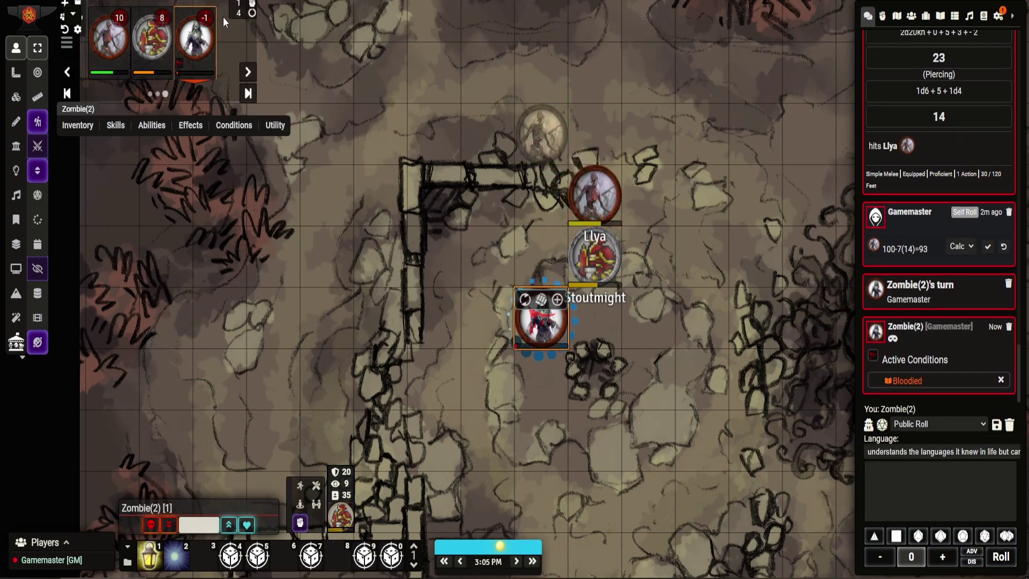
pyautogui.click(247, 71)
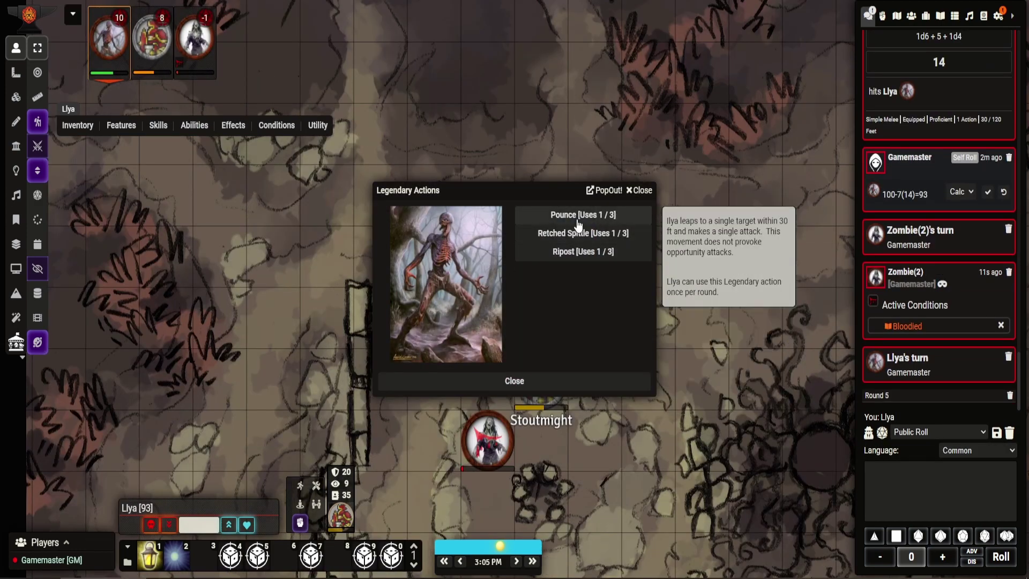
pyautogui.click(575, 252)
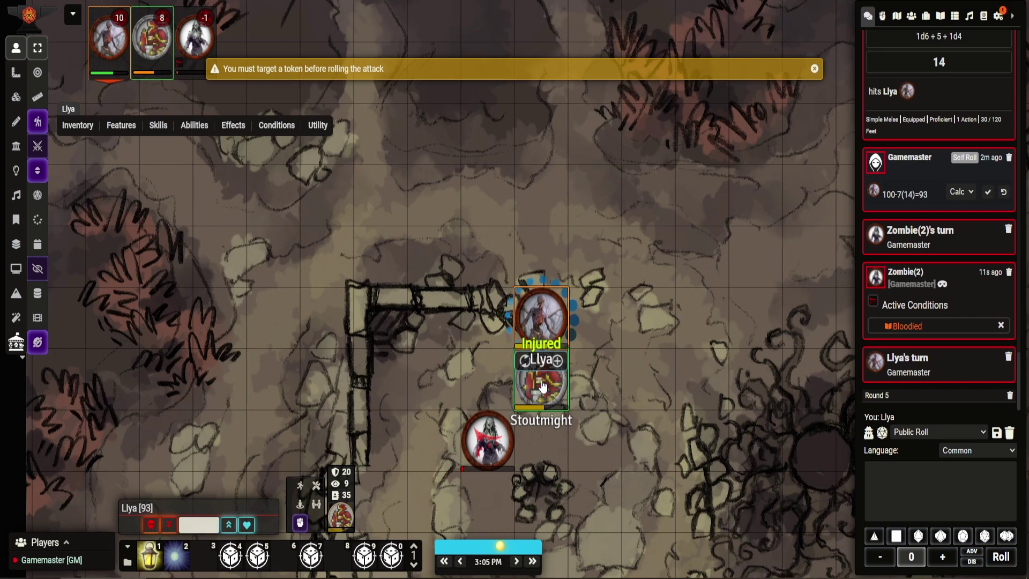
# - Advance the combat past Stoutmight to Zombie(2)'s turn and move the Legendary Actions dialog clear of the tokens
pyautogui.moveTo(243, 50)
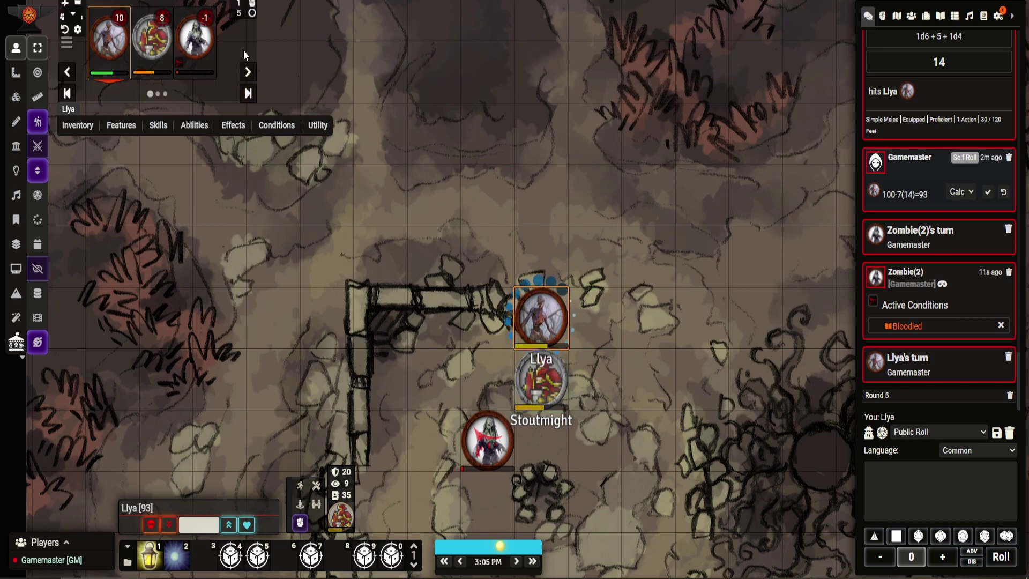
pyautogui.click(248, 72)
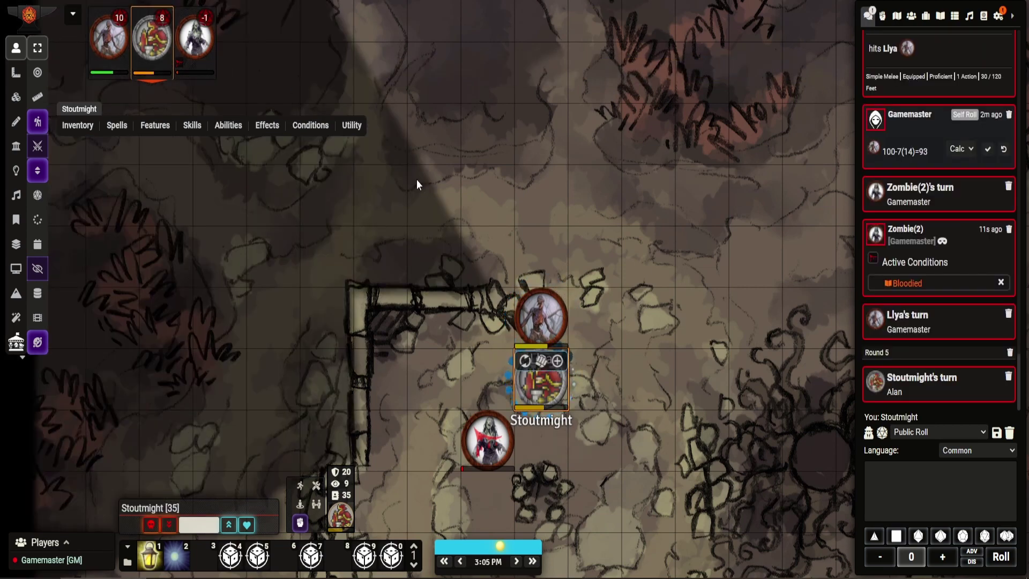
pyautogui.click(248, 72)
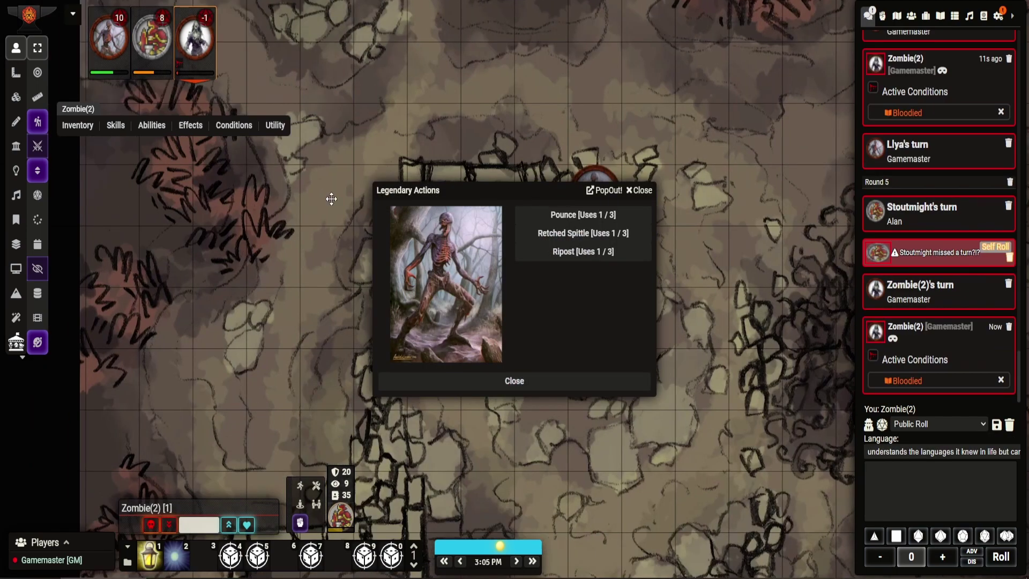
pyautogui.moveTo(331, 199); pyautogui.dragTo(264, 198)
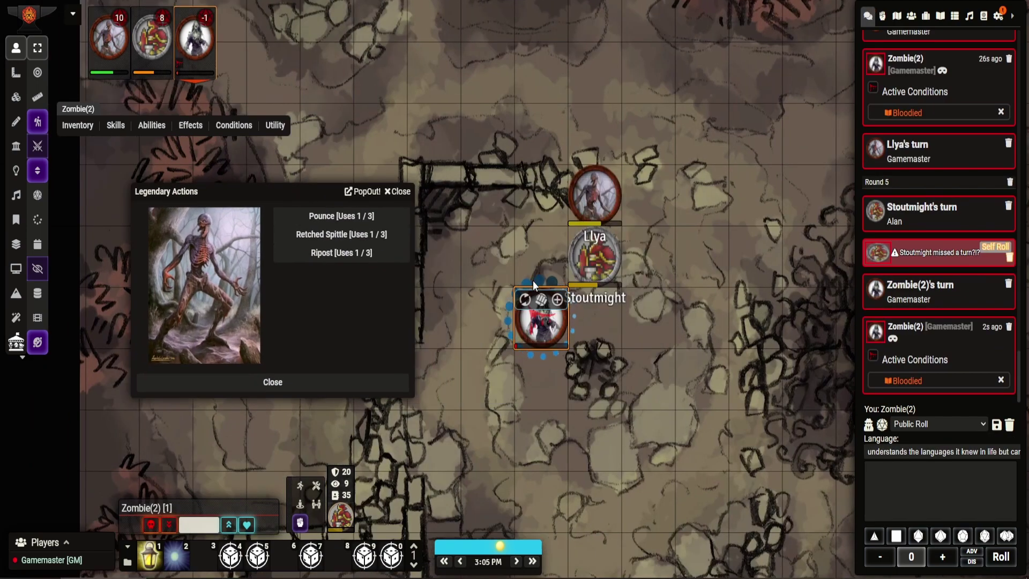
# - Target Stoutmight, select Llya, use the Ripost legendary action with Consume Resource enabled and roll a normal attack
pyautogui.press('t')
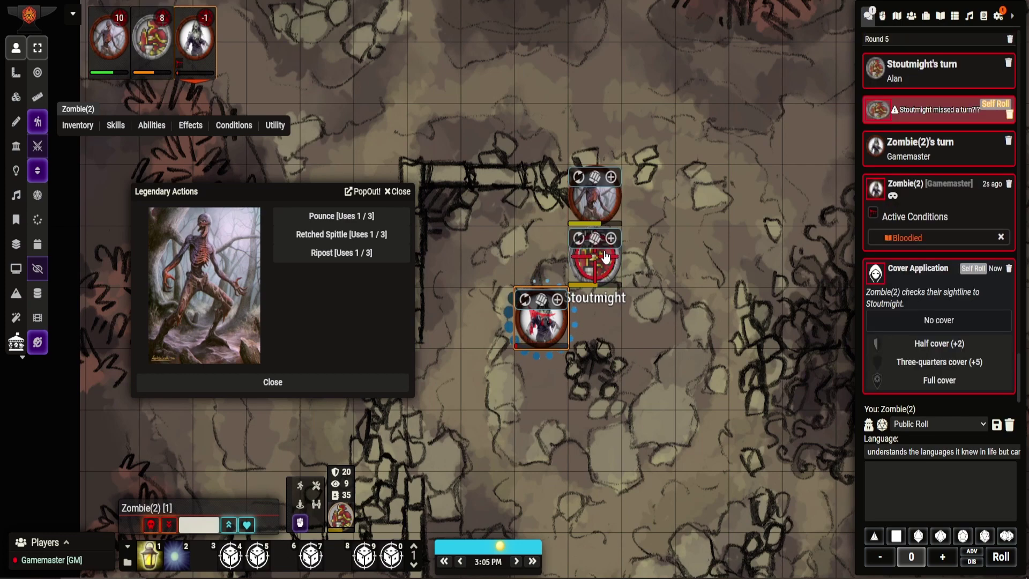
pyautogui.click(599, 197)
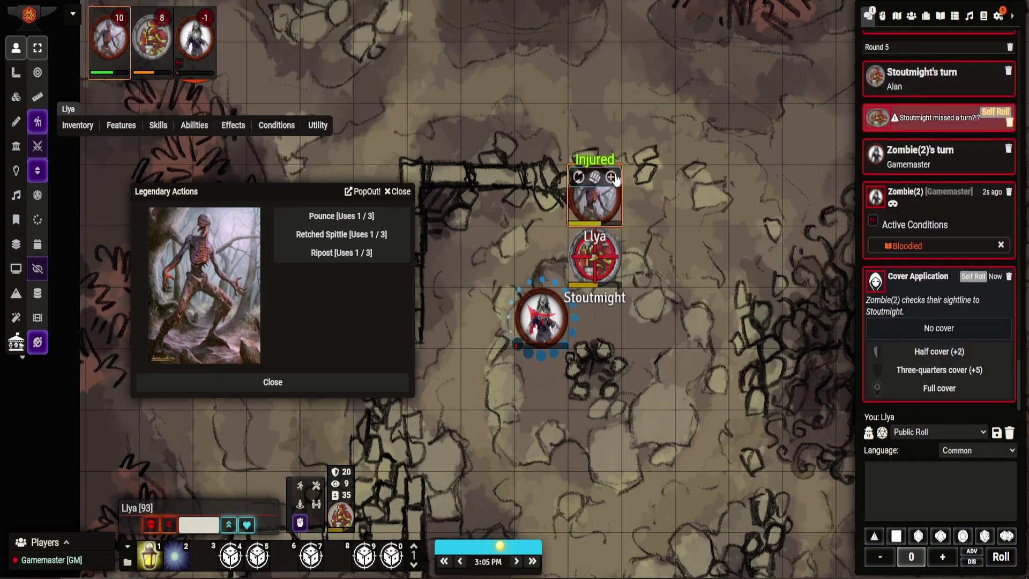
pyautogui.click(343, 252)
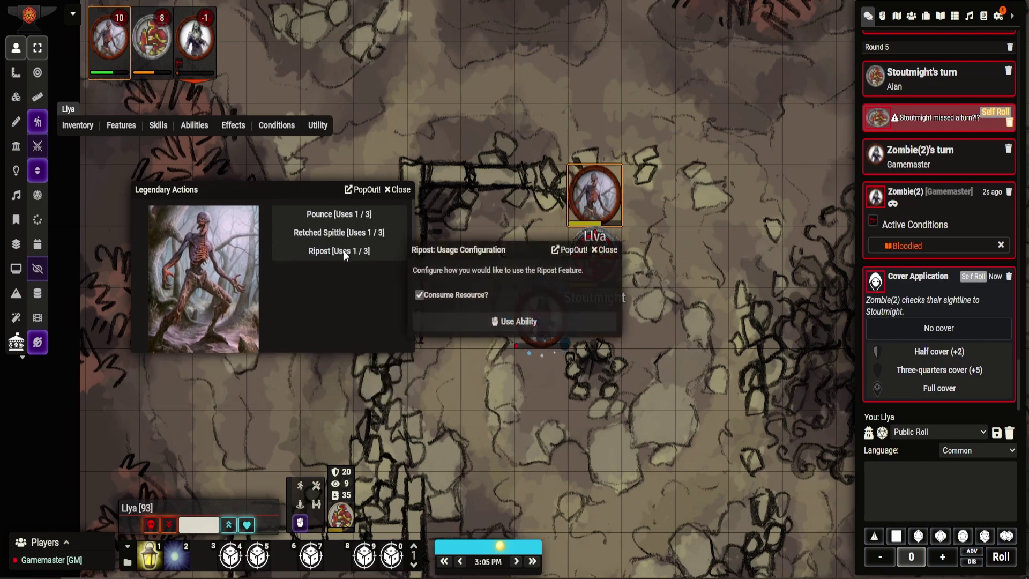
pyautogui.click(525, 321)
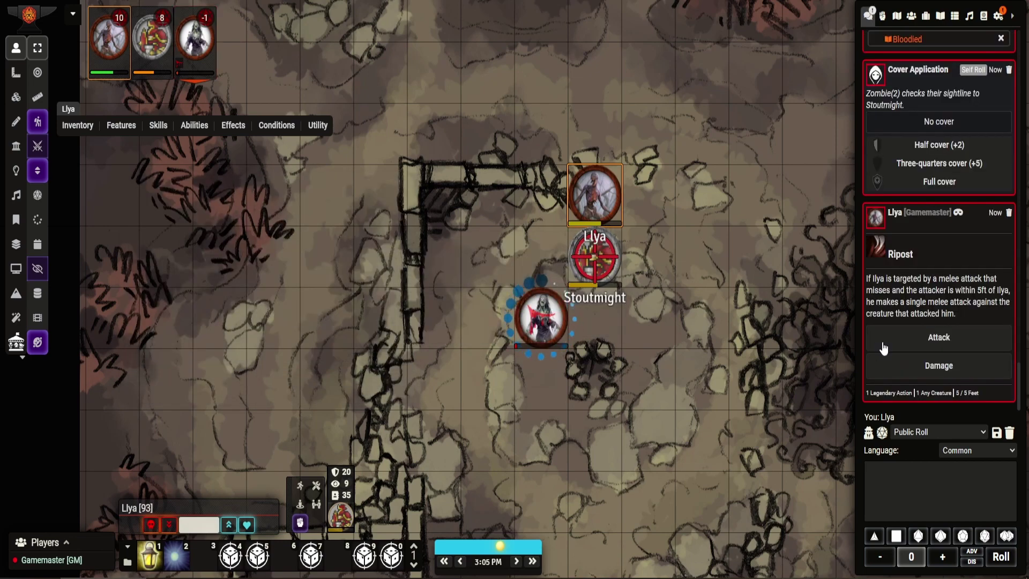
pyautogui.click(881, 337)
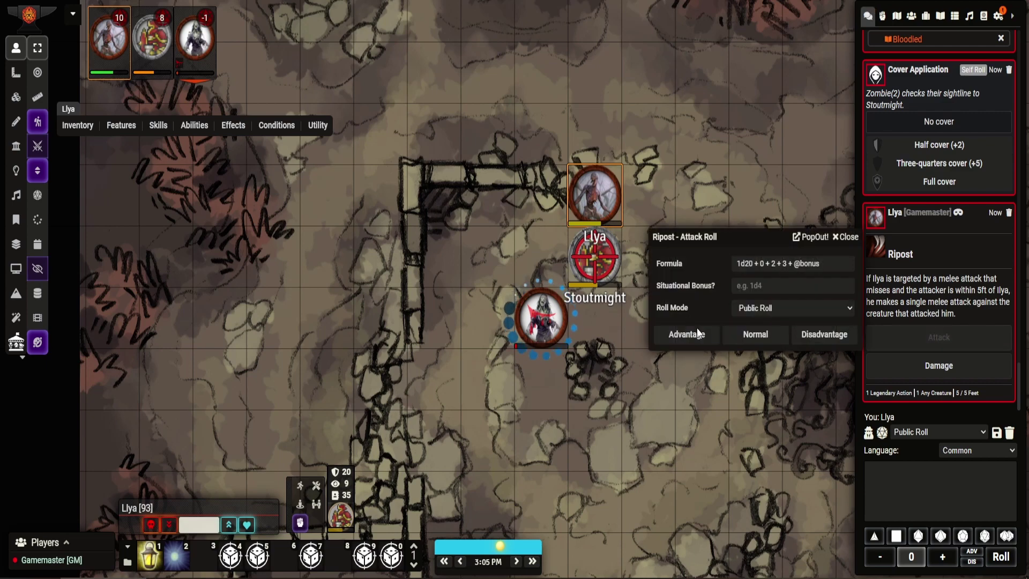
pyautogui.click(749, 335)
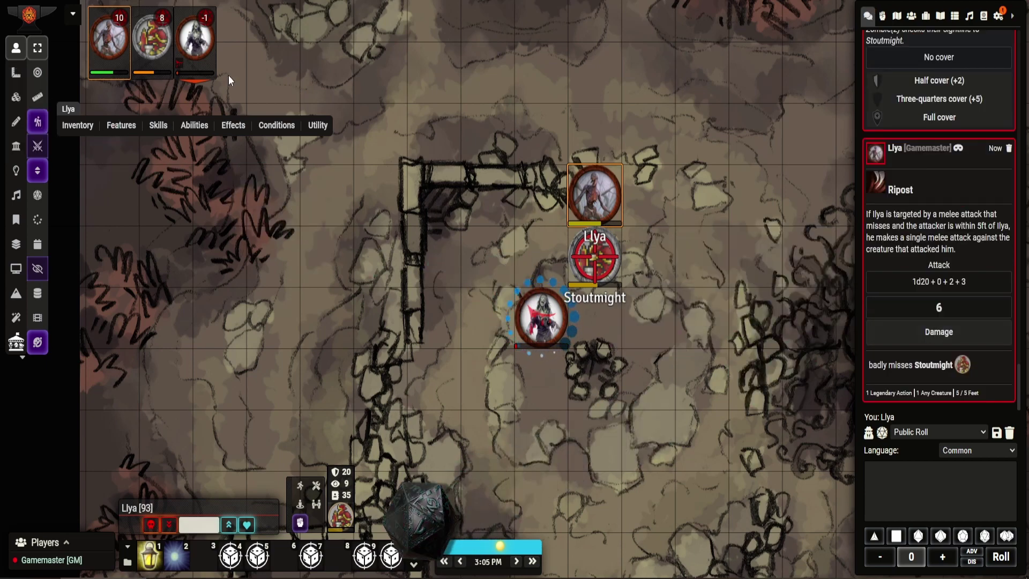
# - Advance the combat to Llya's turn in round 6, dismiss the Legendary Actions dialog and continue to Zombie(2)'s turn
pyautogui.click(248, 72)
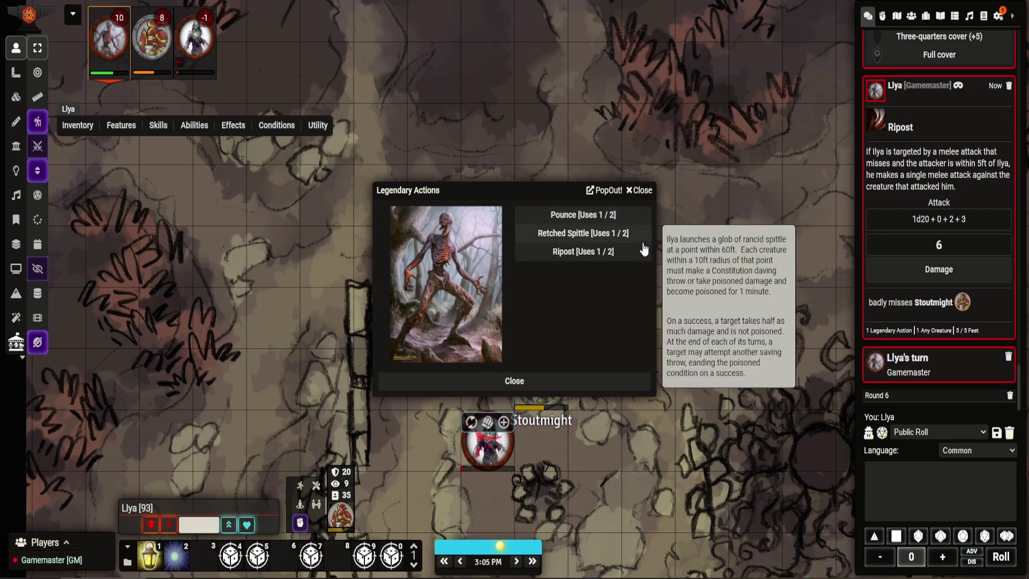
pyautogui.click(647, 191)
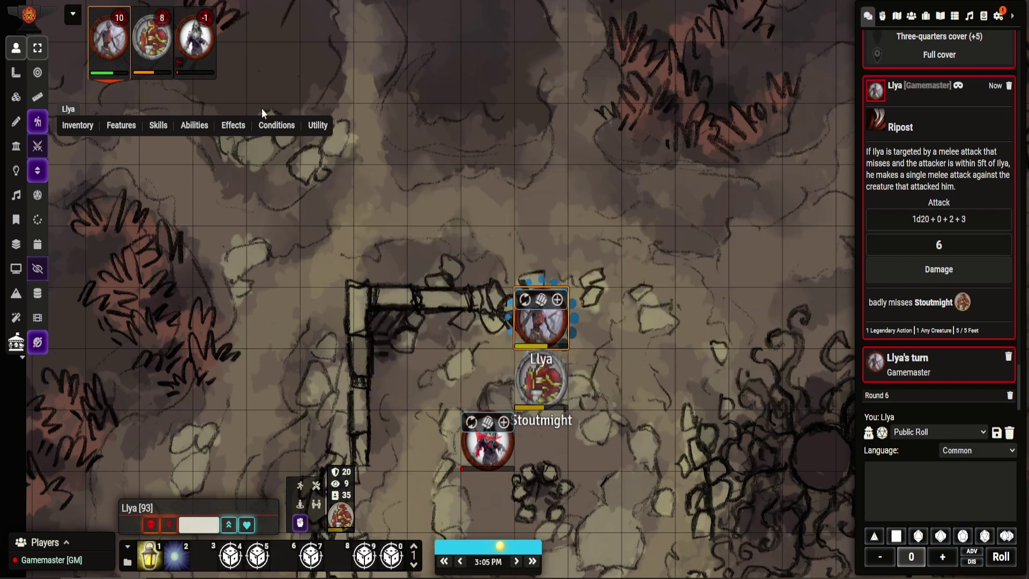
pyautogui.moveTo(230, 50)
pyautogui.click(248, 73)
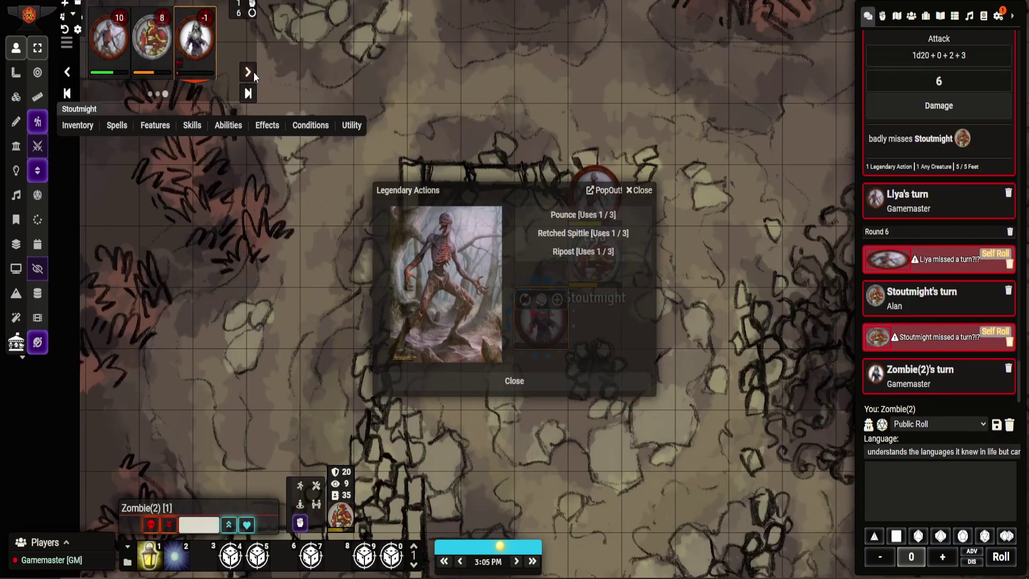
pyautogui.click(253, 75)
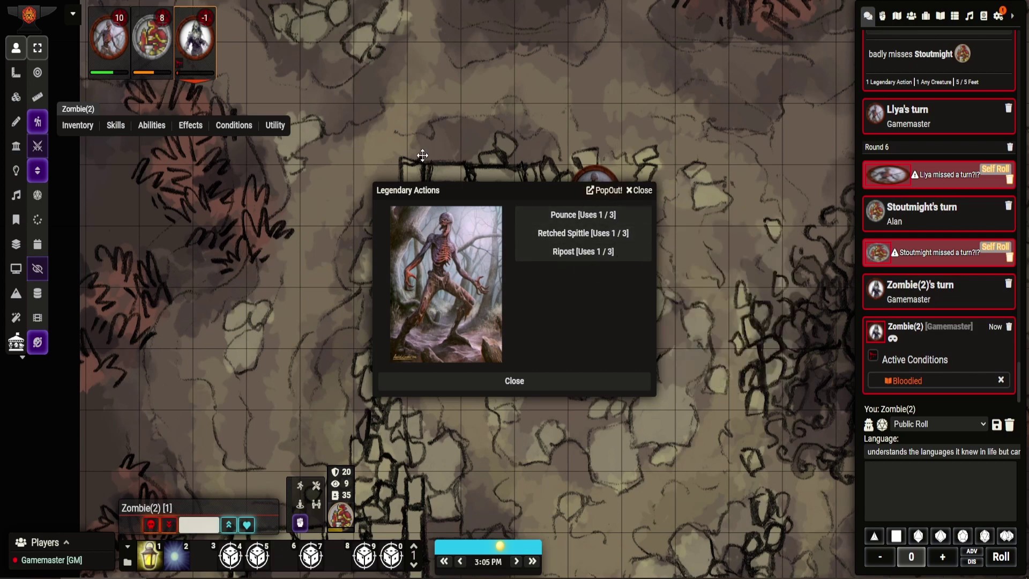
# - Review the descriptions of Retched Spittle and Pounce and close the Legendary Actions dialog
pyautogui.moveTo(144, 17)
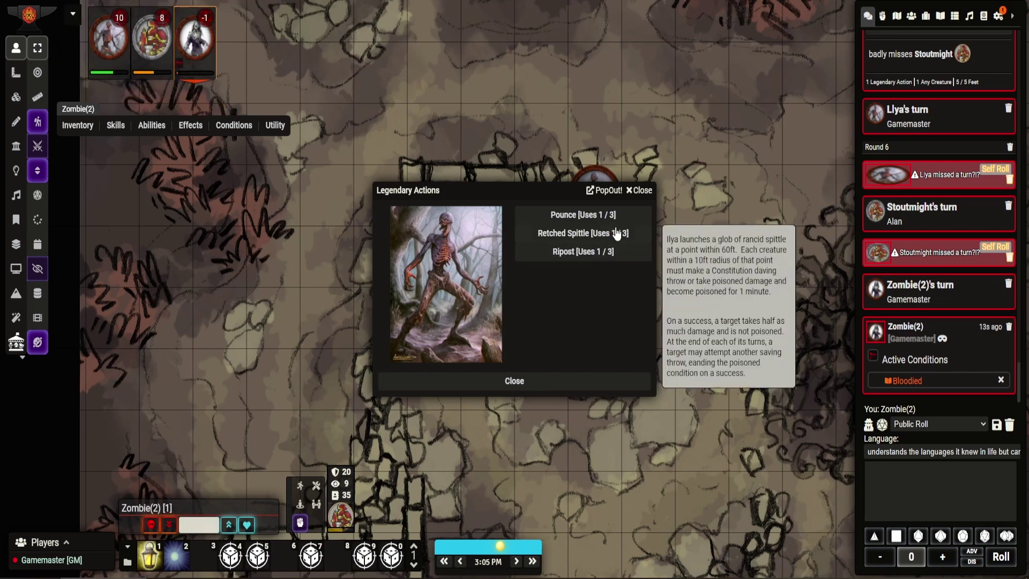
pyautogui.moveTo(616, 217)
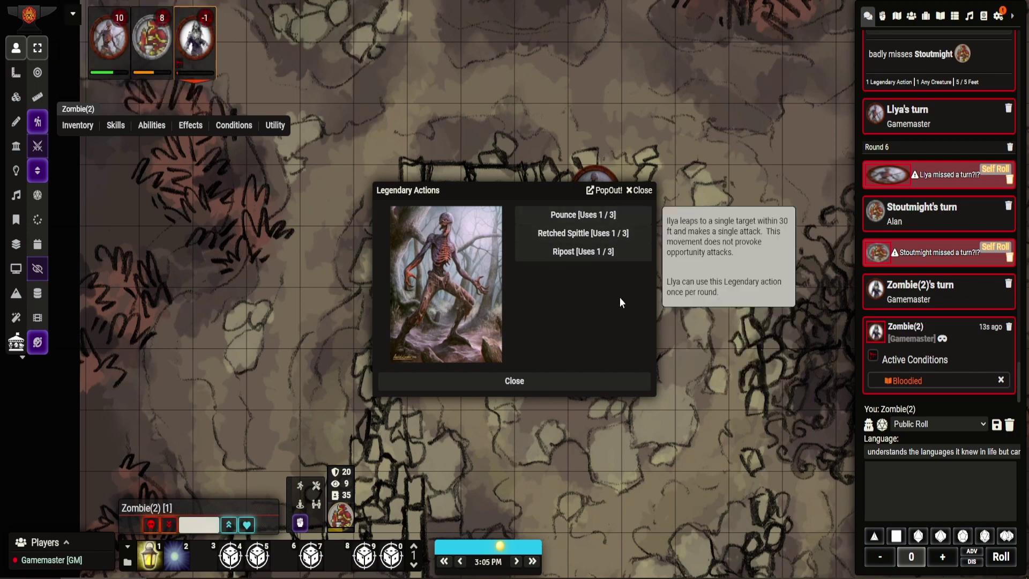
pyautogui.click(642, 191)
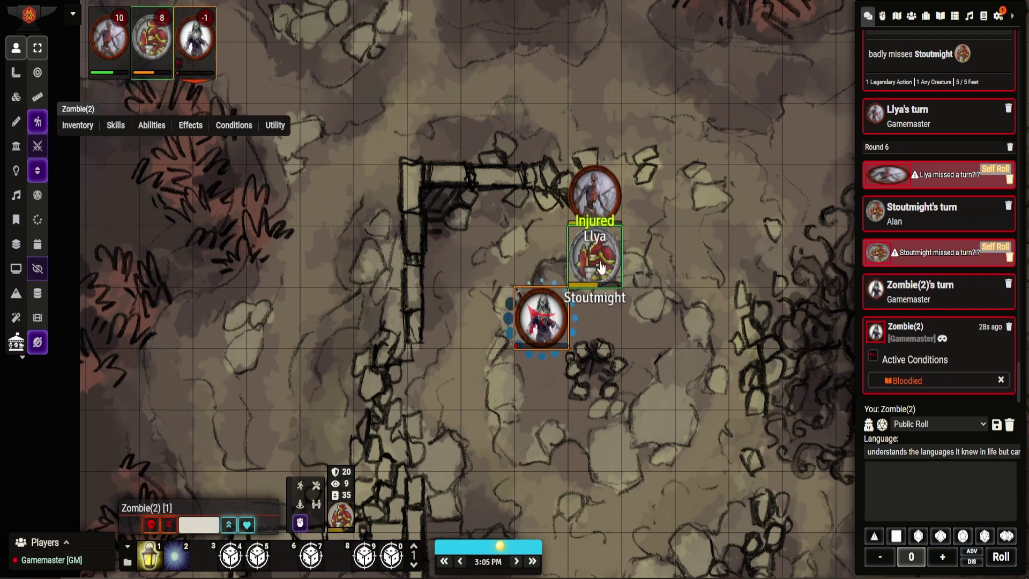
# - Move Stoutmight three squares south and one east, away from Llya, and open and close his character sheet
pyautogui.moveTo(600, 265); pyautogui.dragTo(643, 440)
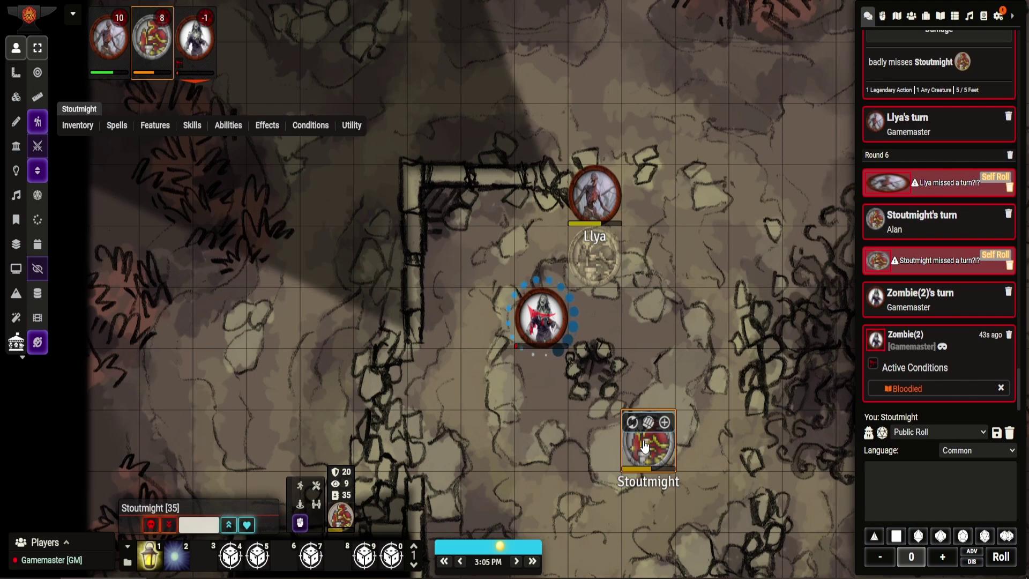
pyautogui.doubleClick(644, 446)
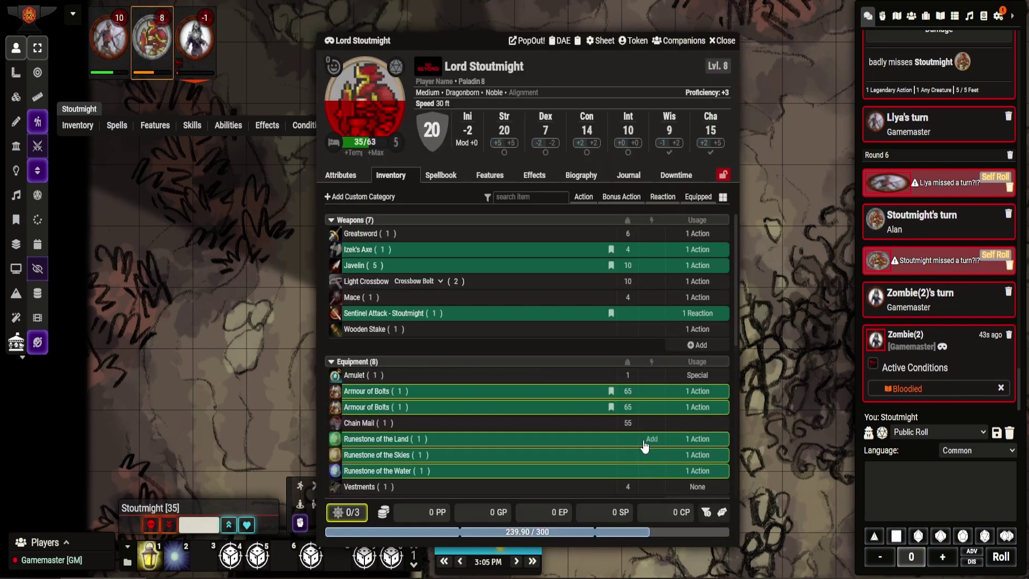
pyautogui.click(717, 41)
# - Use Stoutmight's Breath Weapon (Bronze) feature and place its 15-foot cone template on the map just north of him, facing east
pyautogui.moveTo(162, 131)
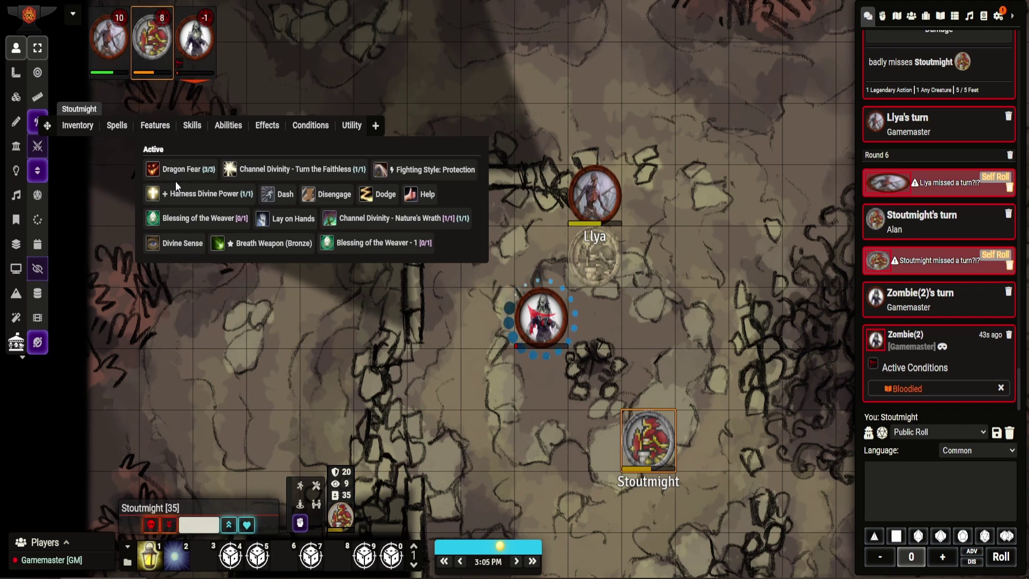
pyautogui.click(263, 244)
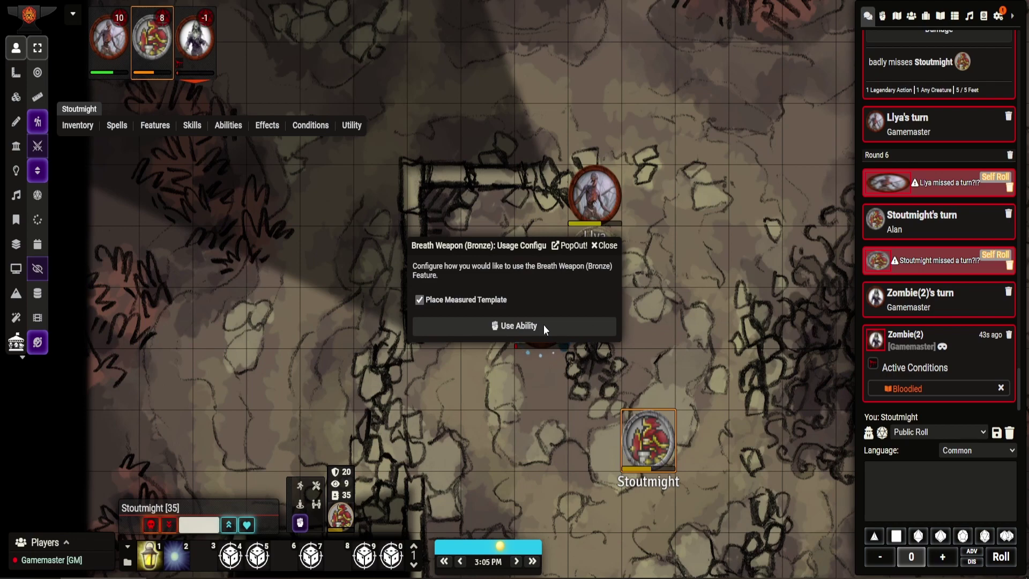
pyautogui.click(543, 325)
pyautogui.click(610, 353)
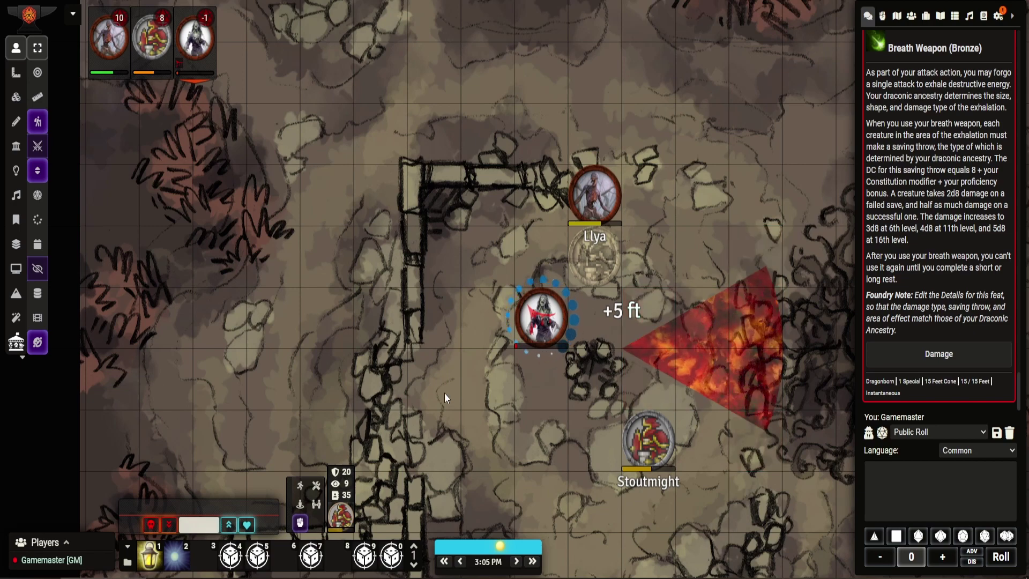
# - Permanently delete all measured templates from the scene and return to the token controls
pyautogui.click(44, 103)
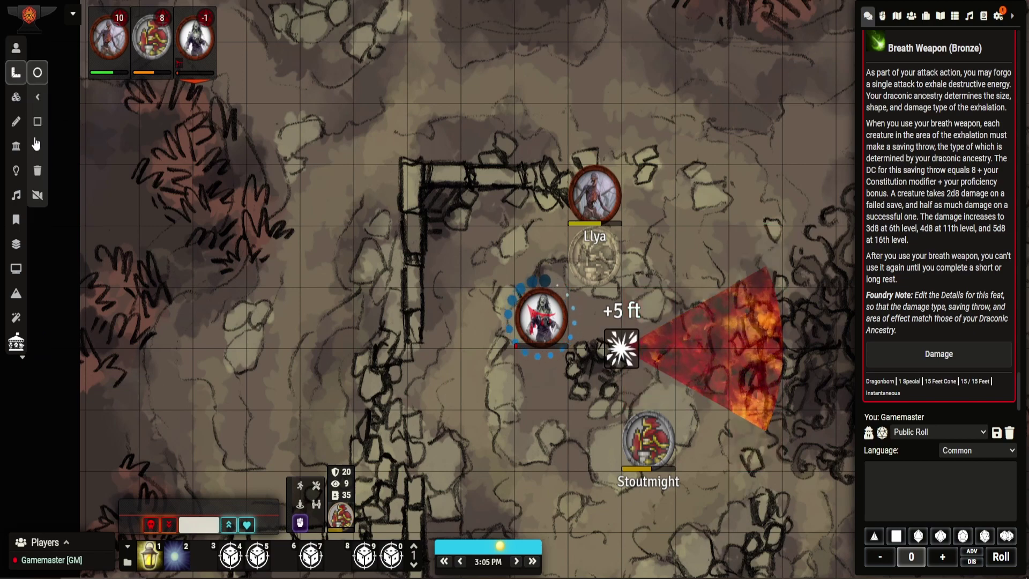
pyautogui.click(42, 180)
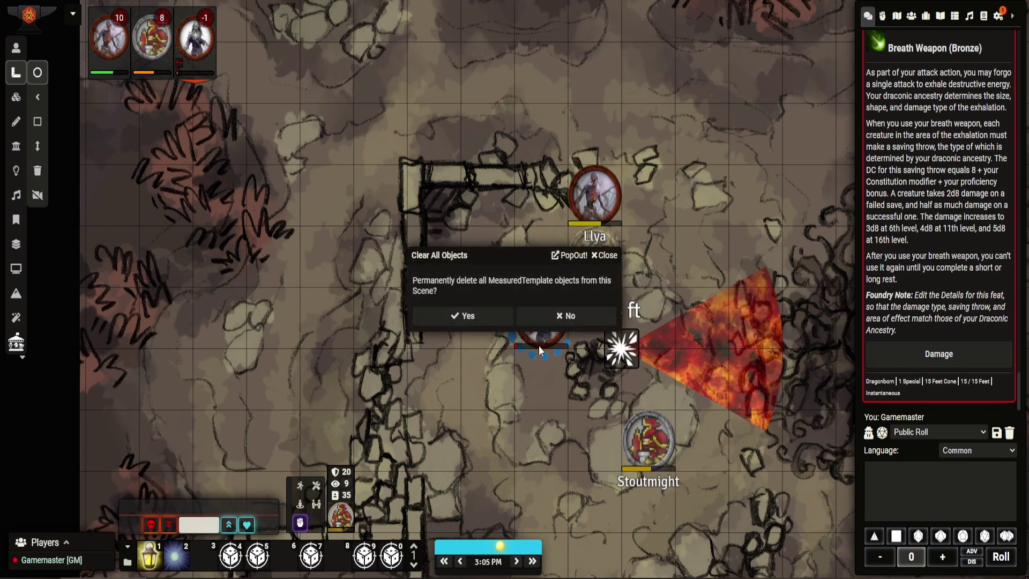
pyautogui.click(468, 316)
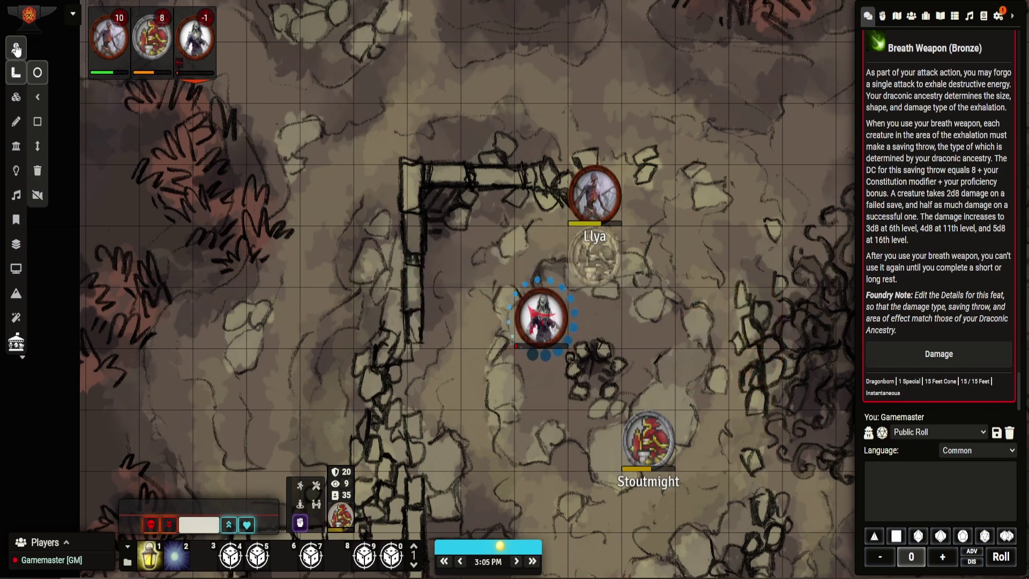
pyautogui.click(16, 49)
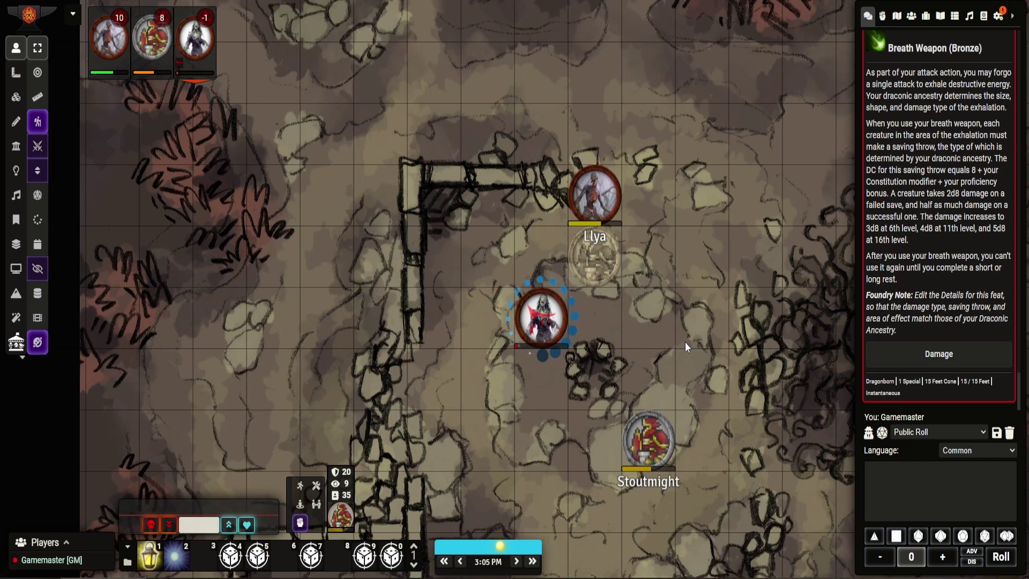
# - Open and close Module Management, and open the module settings in the game configuration
pyautogui.click(983, 18)
pyautogui.click(997, 17)
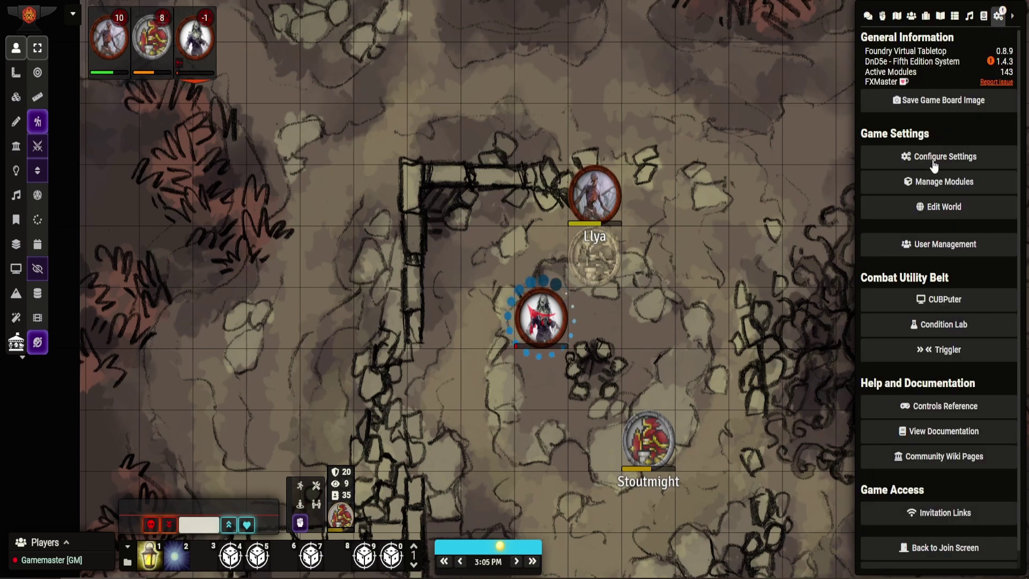
pyautogui.click(933, 182)
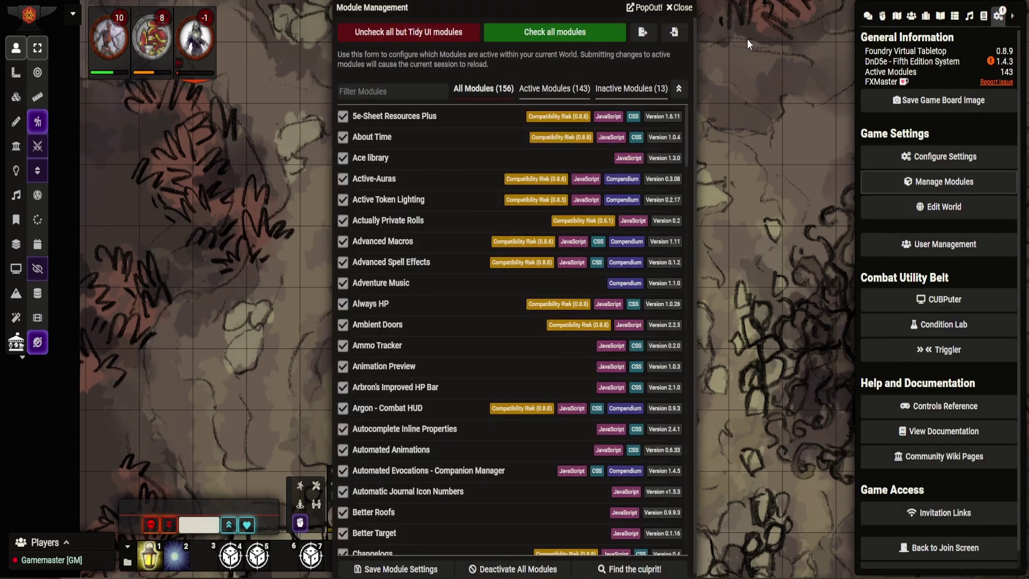
pyautogui.moveTo(678, 12); pyautogui.dragTo(636, 13)
pyautogui.click(634, 8)
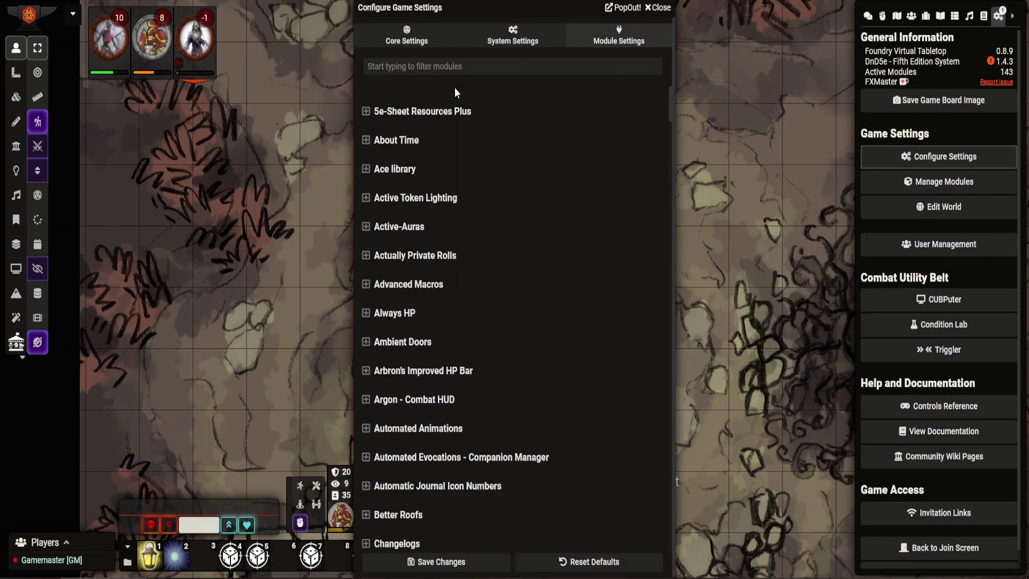
# - Filter the module settings by "e", review the token size cover options of Dnd5e Helpers Cover Expansion, and close the settings
pyautogui.click(456, 65)
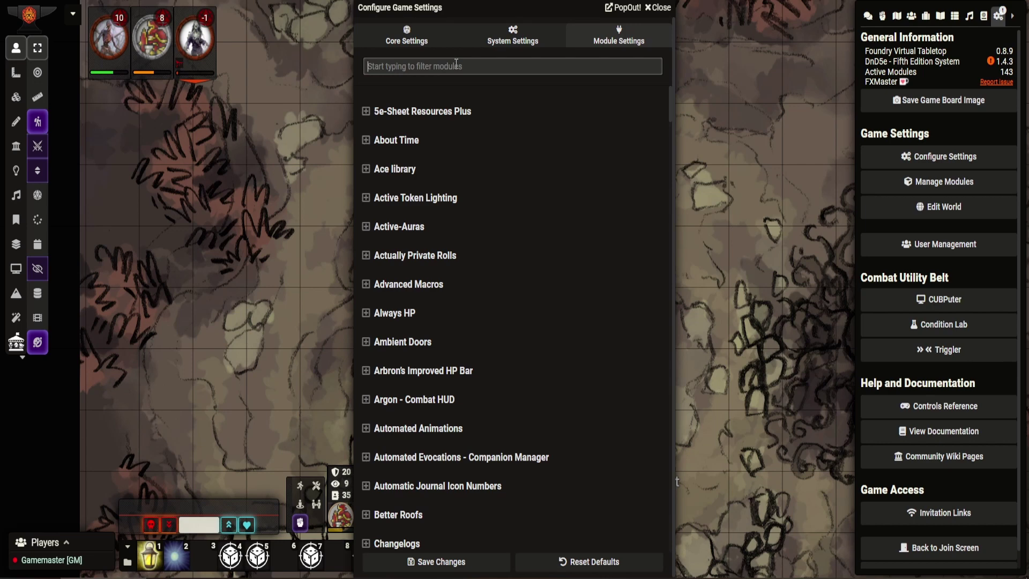
pyautogui.write('e')
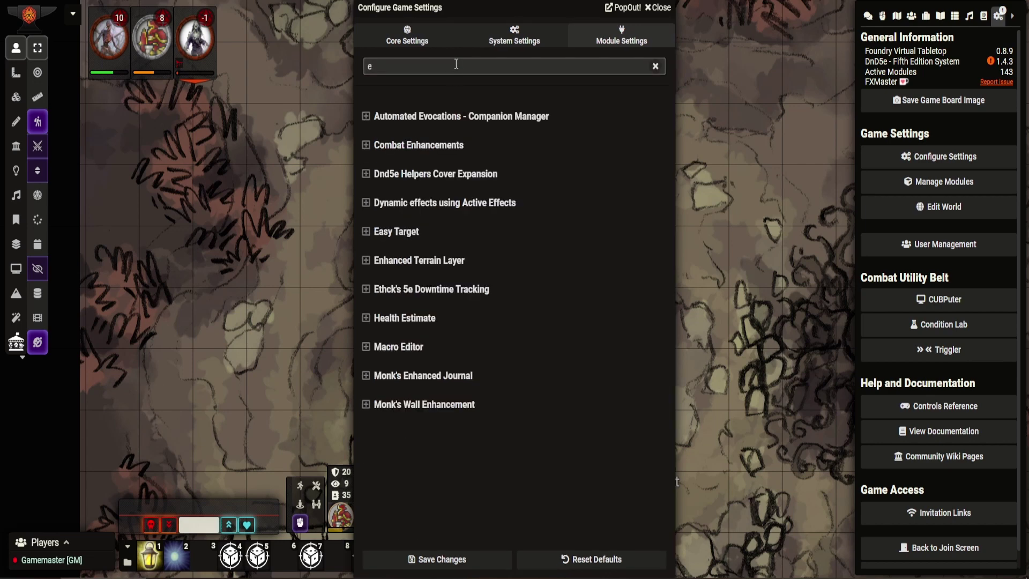
pyautogui.click(436, 174)
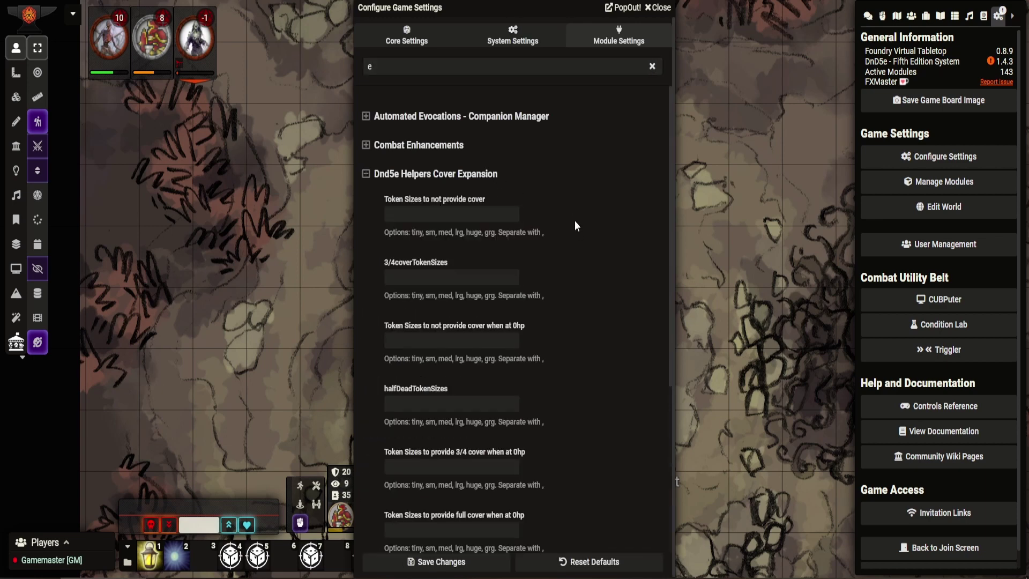
pyautogui.scroll(-2, 565, 257)
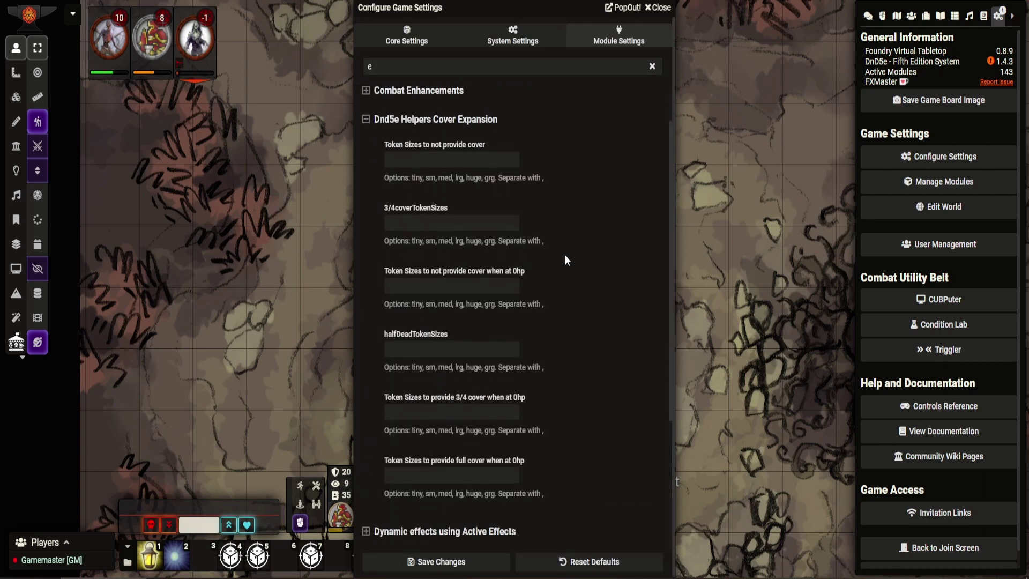
pyautogui.scroll(1, 564, 256)
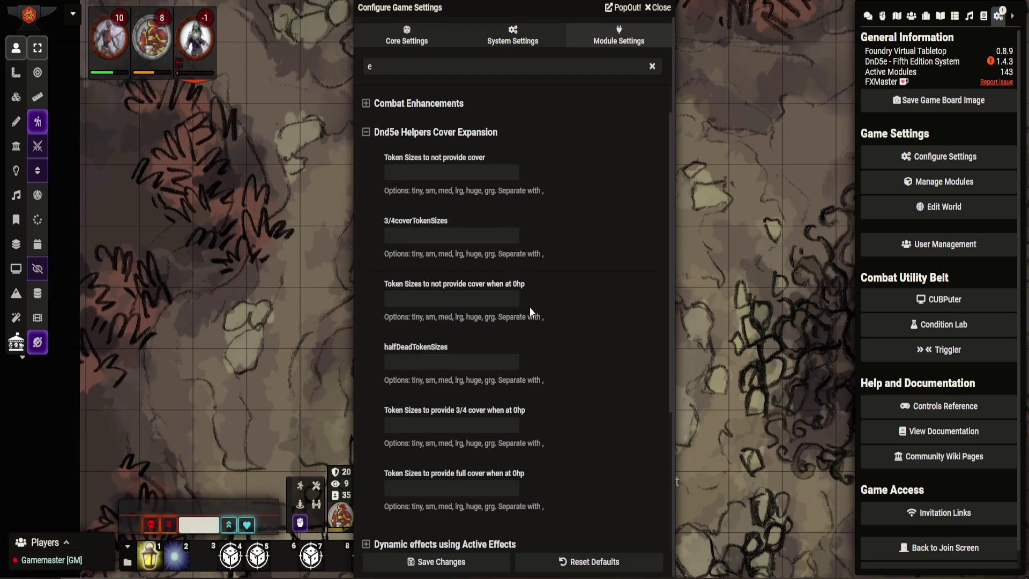
pyautogui.scroll(-1, 557, 321)
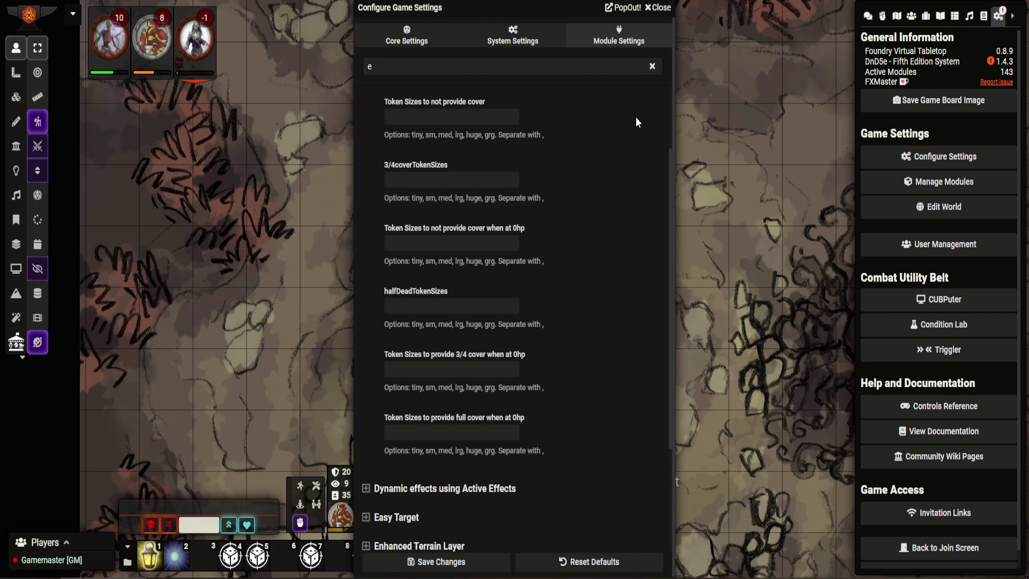
pyautogui.click(654, 15)
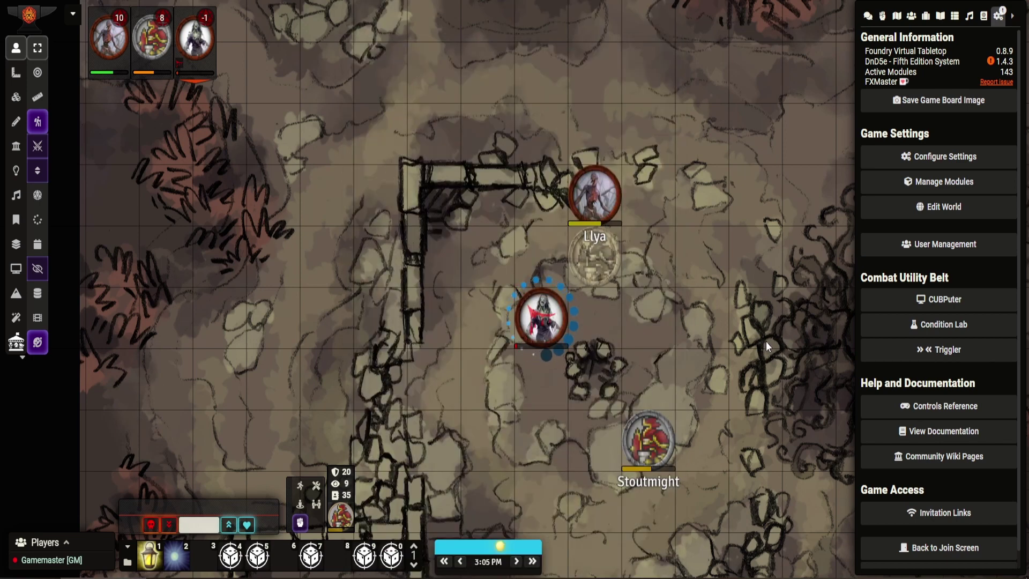